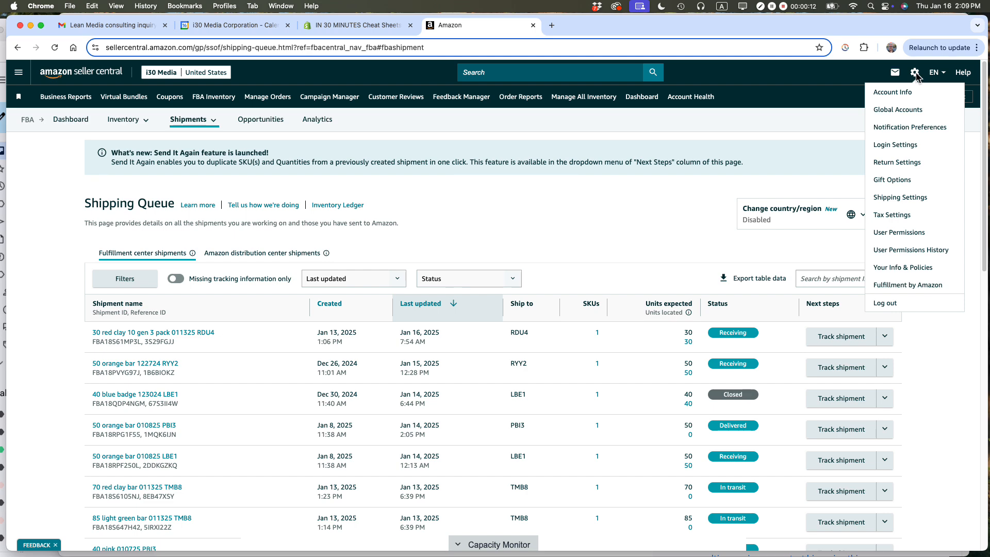
Open the shipping settings and start creating a new shipping template from scratch
{"action": "left_click", "coordinate": [906, 200]}
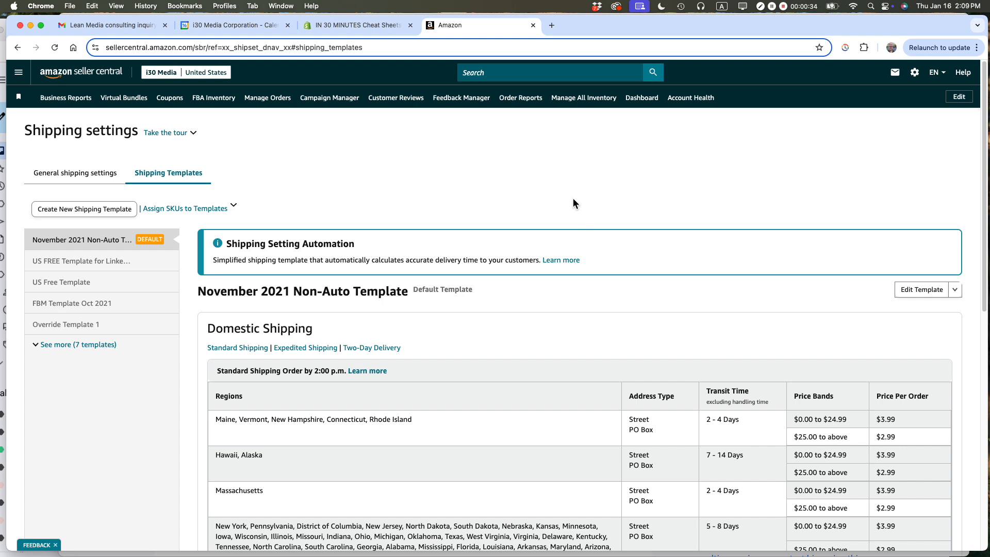
{"action": "scroll", "coordinate": [545, 189], "scroll_direction": "down", "scroll_amount": 1}
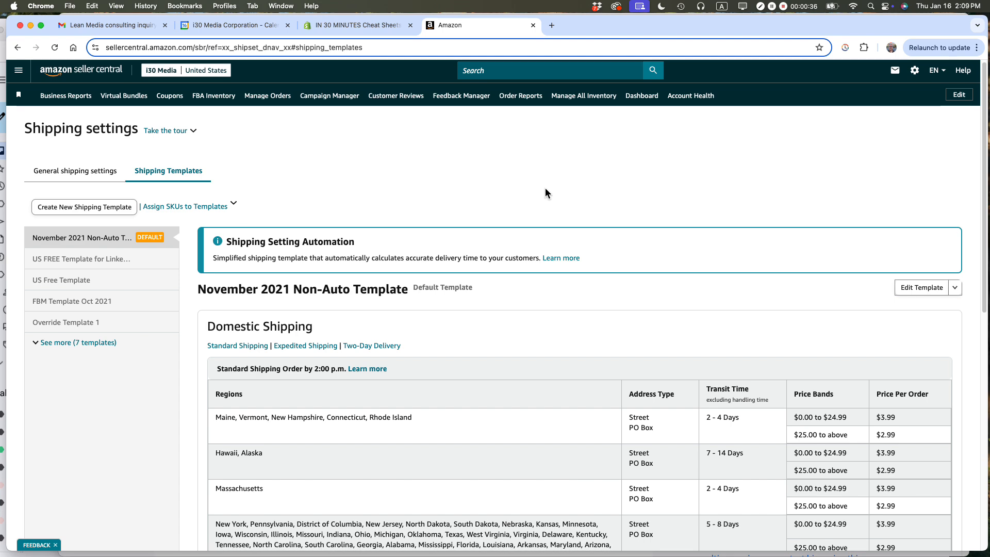
{"action": "left_click", "coordinate": [80, 209]}
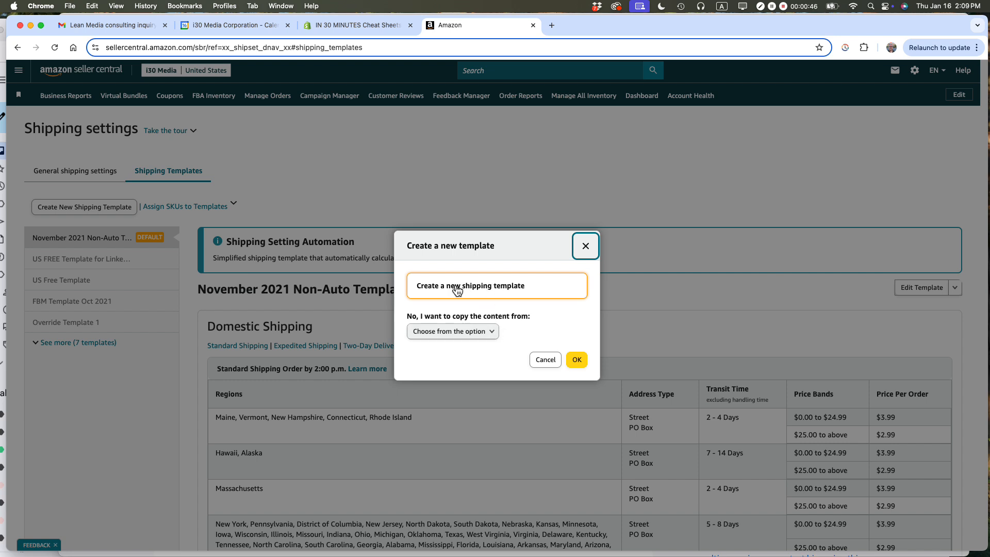
{"action": "left_click", "coordinate": [578, 360]}
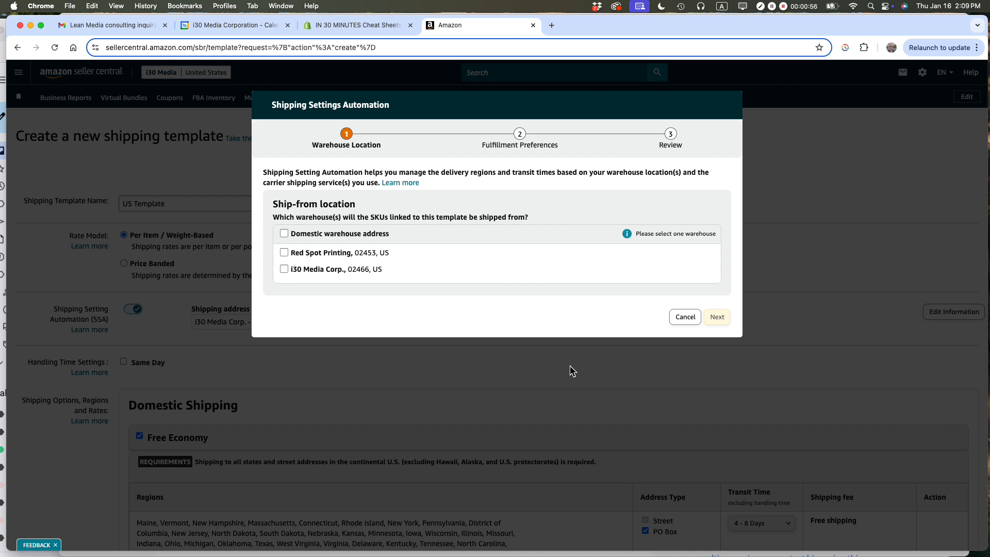
{"action": "left_click", "coordinate": [285, 269]}
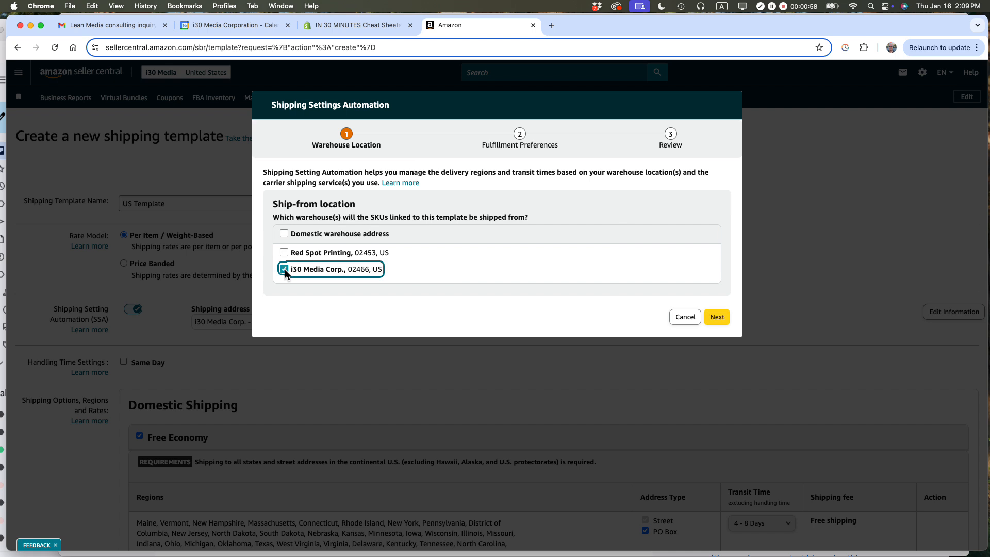
{"action": "left_click", "coordinate": [725, 317]}
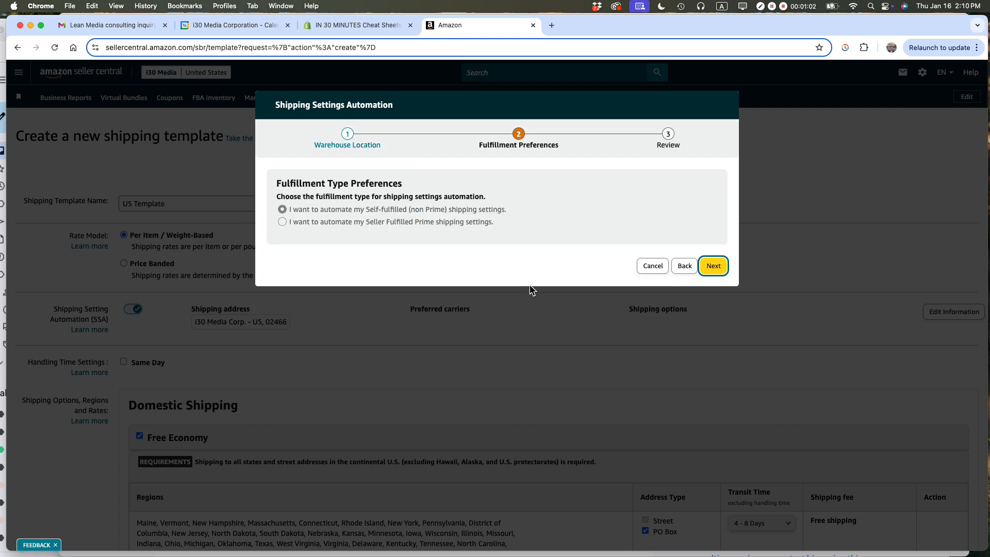
{"action": "left_click_drag", "start_coordinate": [276, 183], "coordinate": [421, 192]}
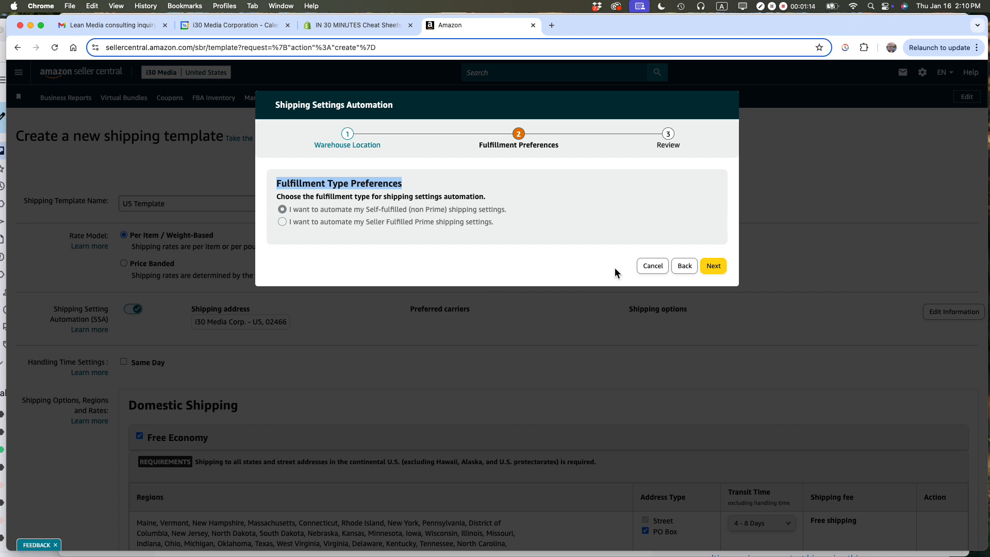
Cancel the shipping settings automation setup and name the template "US Template Banded Shipping Costs"
{"action": "left_click", "coordinate": [653, 267]}
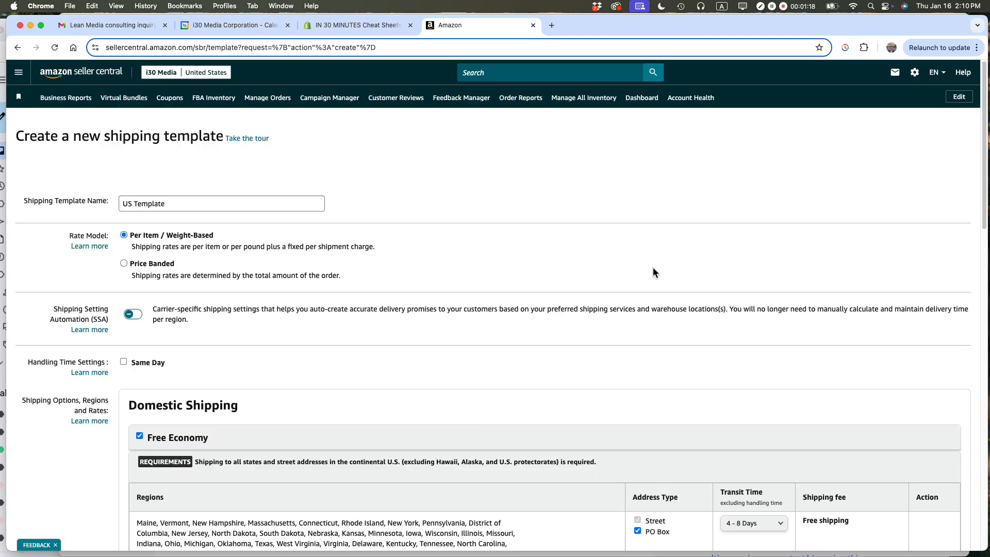
{"action": "double_click", "coordinate": [148, 204]}
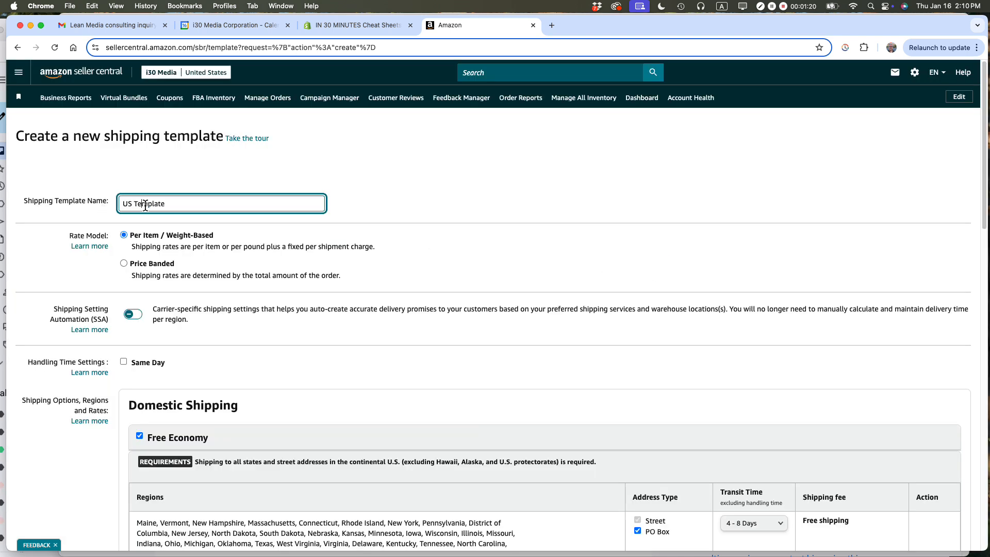
{"action": "left_click", "coordinate": [177, 209]}
{"action": "type", "text": "Banded Shipping Costs"}
{"action": "left_click", "coordinate": [390, 230]}
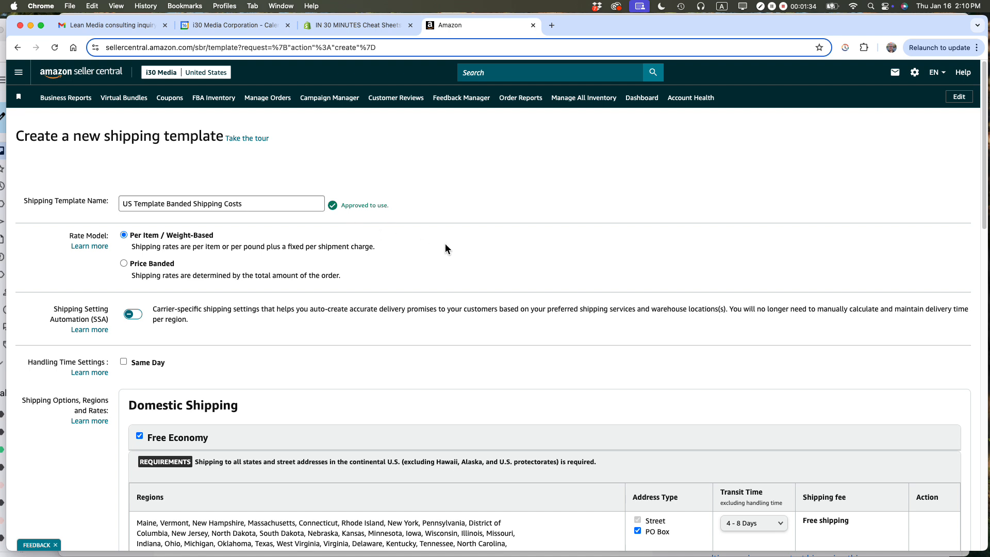
Switch the template's rate model to Price Banded and accept discarding the current shipping rates
{"action": "scroll", "coordinate": [442, 246], "scroll_direction": "down", "scroll_amount": 5}
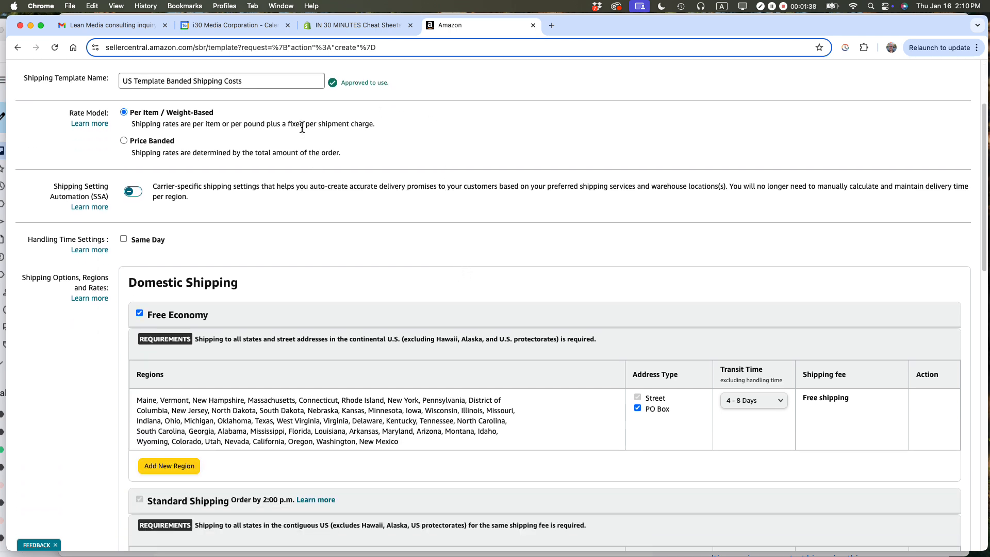
{"action": "left_click", "coordinate": [124, 141]}
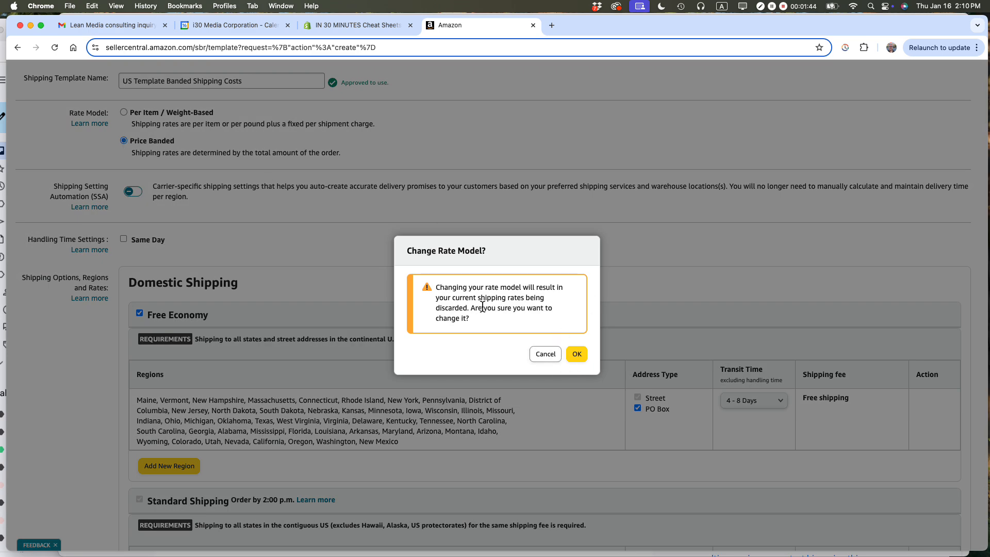
{"action": "left_click", "coordinate": [576, 354]}
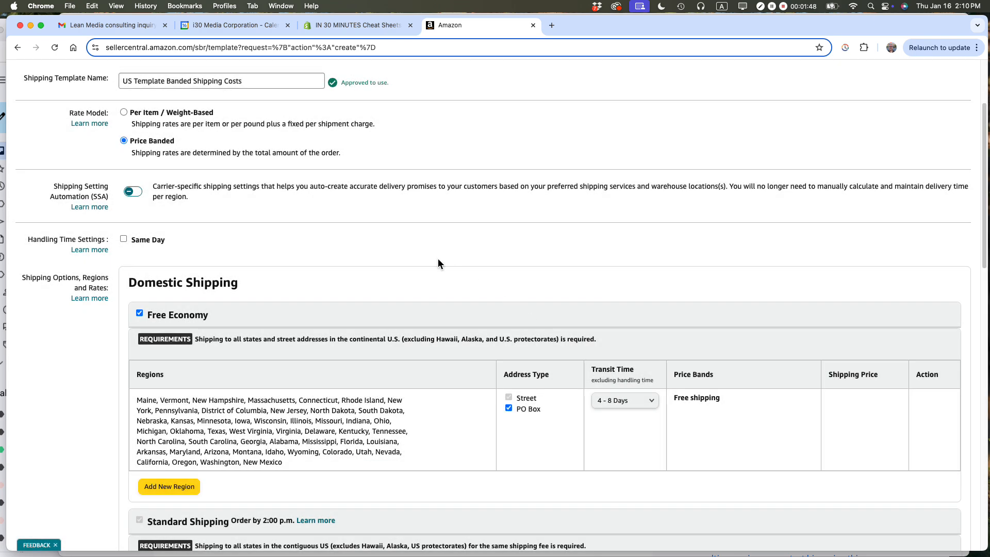
Disable the Free Economy option under Domestic Shipping
{"action": "scroll", "coordinate": [437, 259], "scroll_direction": "down", "scroll_amount": 3}
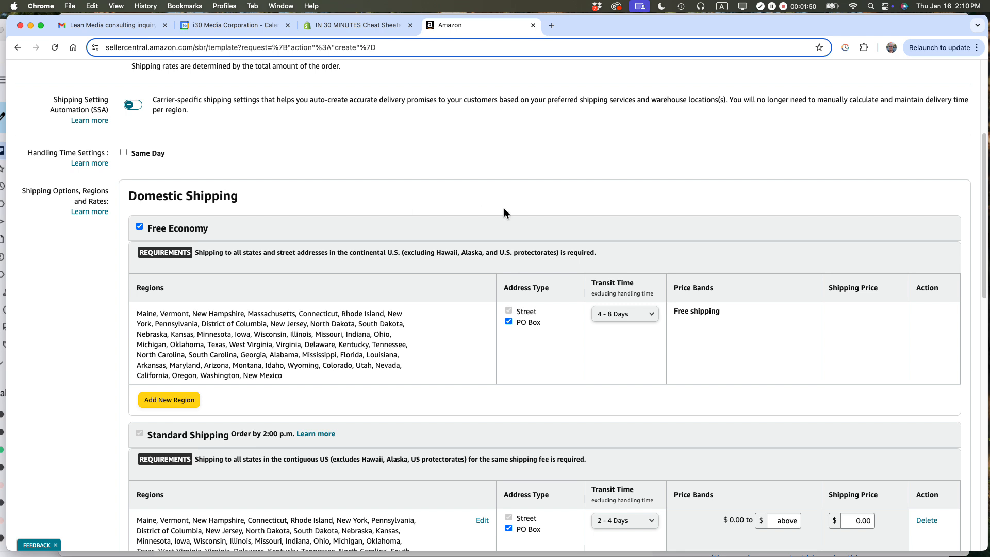
{"action": "left_click_drag", "start_coordinate": [27, 153], "coordinate": [115, 156]}
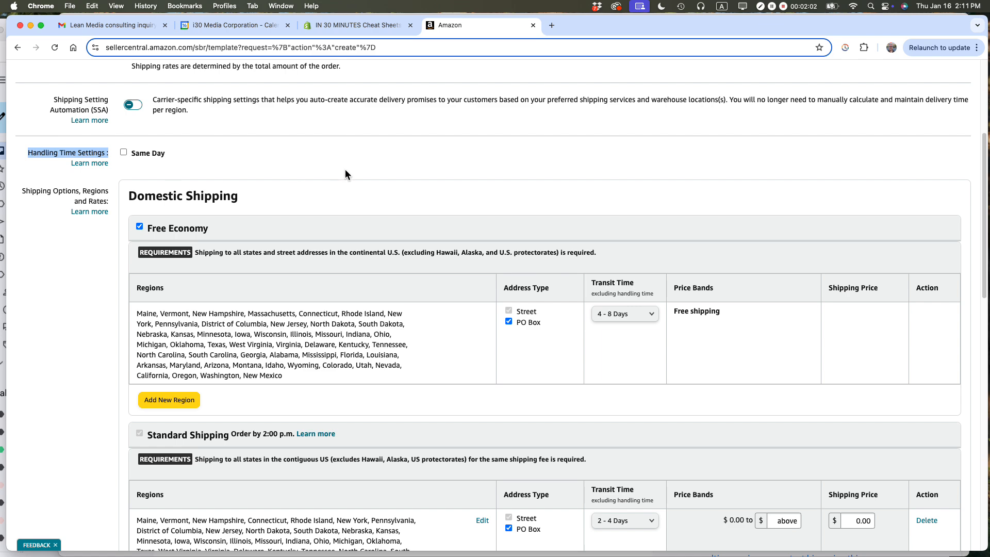
{"action": "scroll", "coordinate": [345, 169], "scroll_direction": "down", "scroll_amount": 3}
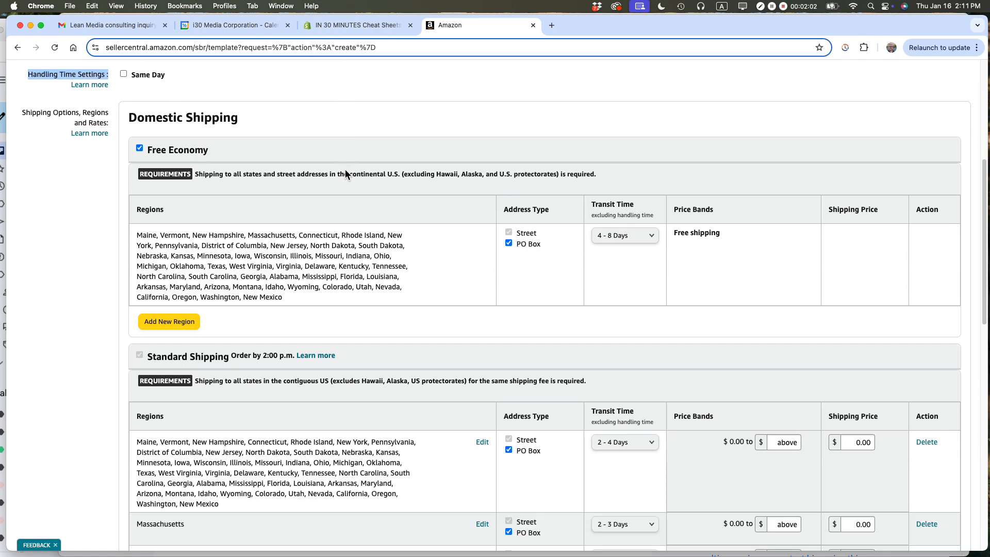
{"action": "left_click", "coordinate": [139, 148]}
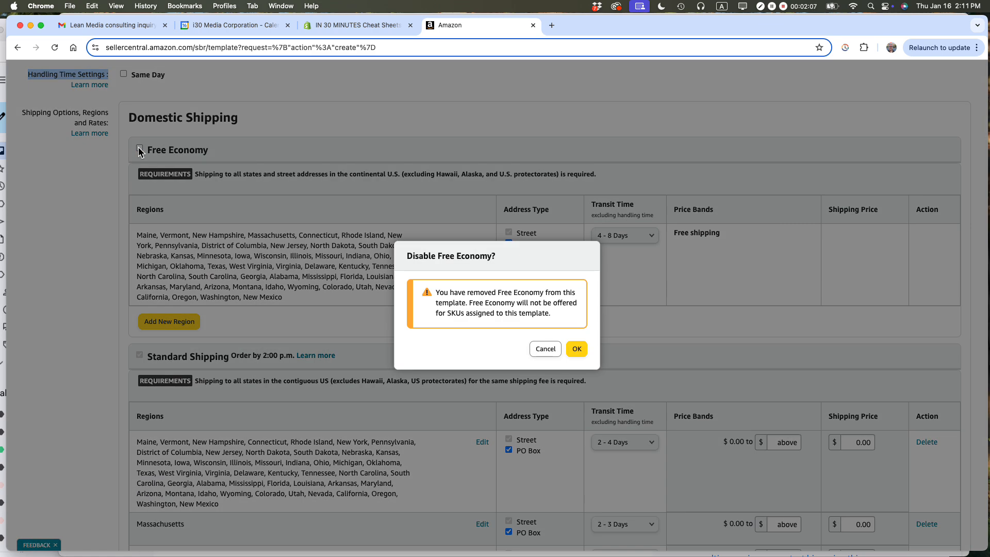
{"action": "left_click", "coordinate": [578, 352]}
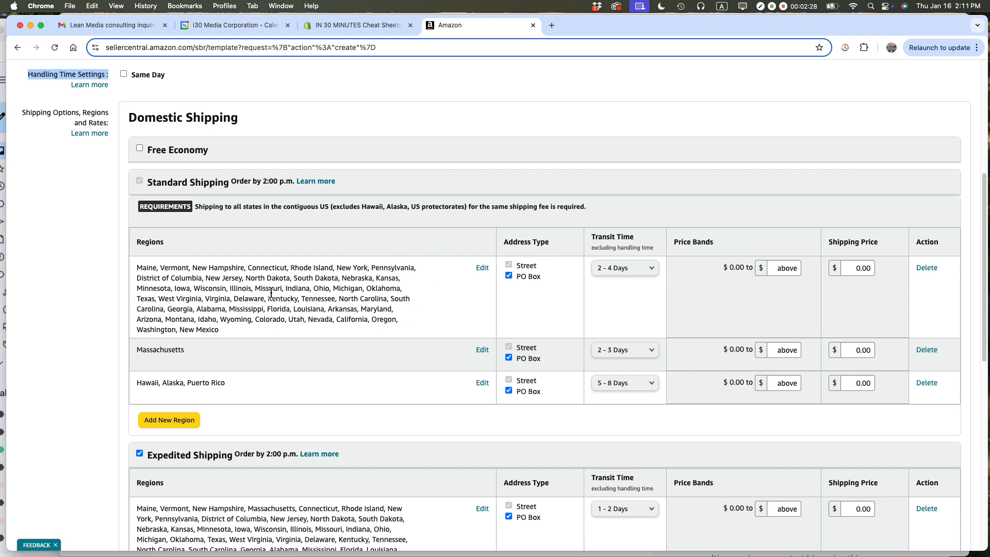
For the multi-state Standard Shipping region, set transit time to 5 - 8 Days and the first price band to $19.99 with $5.99 shipping
{"action": "left_click", "coordinate": [653, 269]}
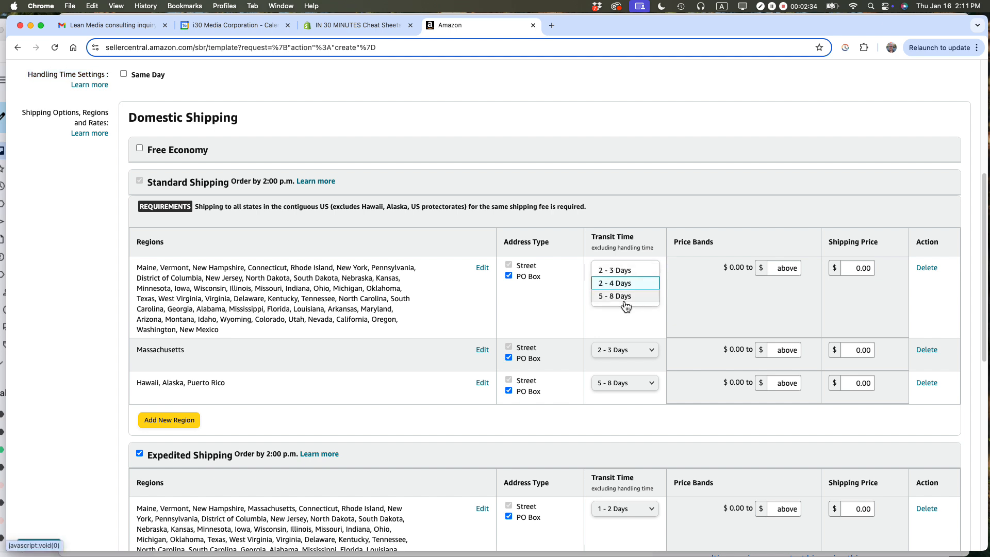
{"action": "left_click", "coordinate": [624, 300]}
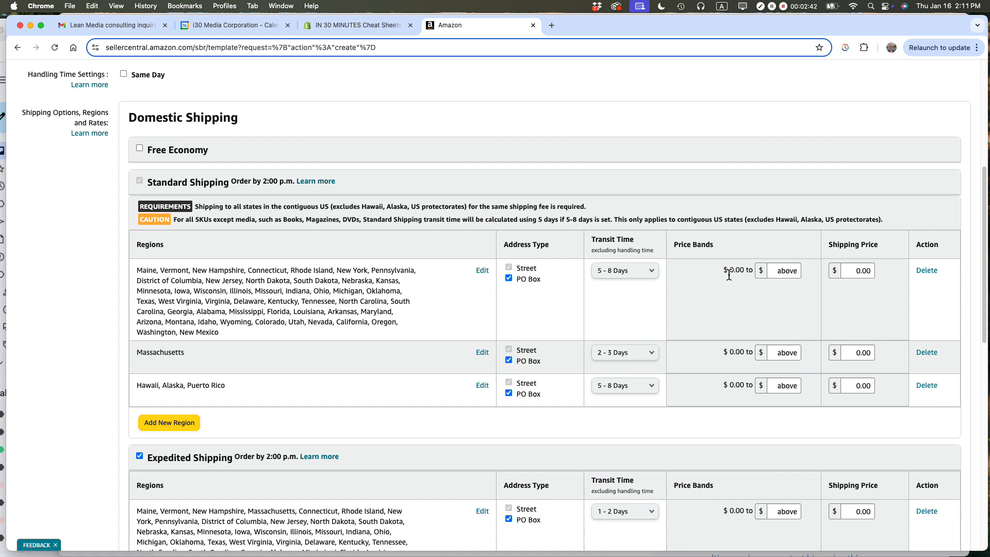
{"action": "left_click", "coordinate": [777, 276]}
{"action": "type", "text": "19.99"}
{"action": "left_click", "coordinate": [863, 271]}
{"action": "type", "text": "5.99"}
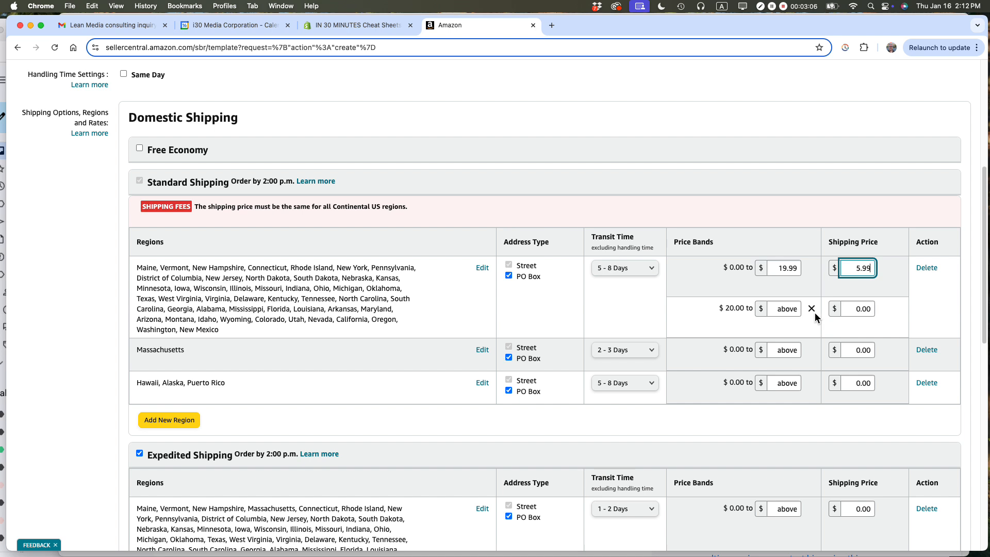
End the second price band of the multi-state Standard Shipping region at $39.99 with a shipping price of $8.99
{"action": "double_click", "coordinate": [782, 310]}
{"action": "type", "text": "39.99"}
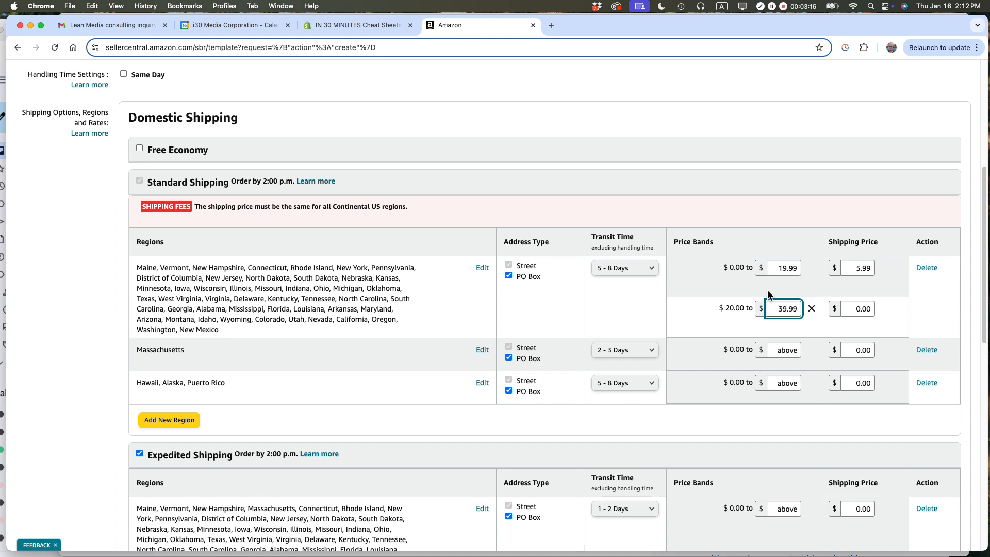
{"action": "left_click", "coordinate": [861, 309]}
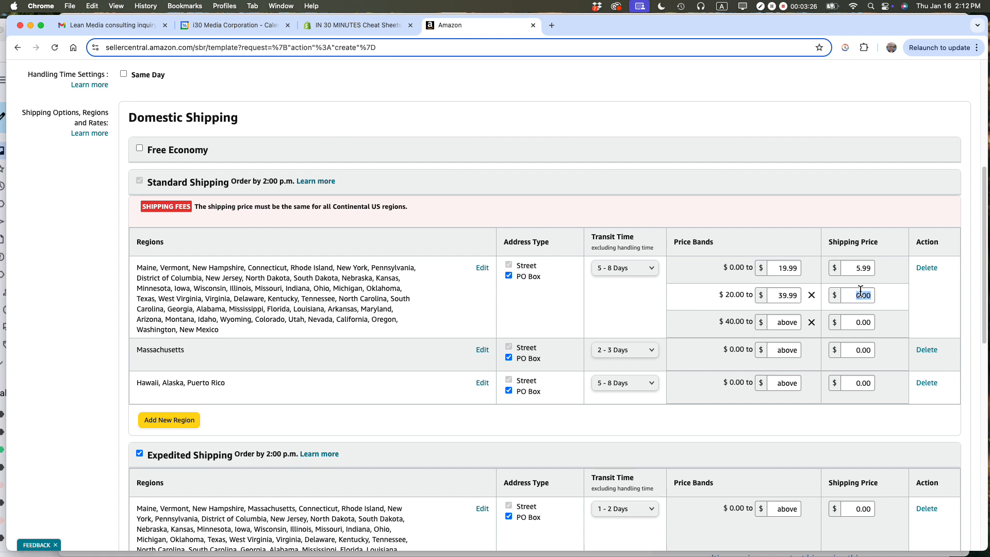
{"action": "double_click", "coordinate": [871, 301]}
{"action": "type", "text": "8.99"}
{"action": "scroll", "coordinate": [875, 322], "scroll_direction": "up", "scroll_amount": 1}
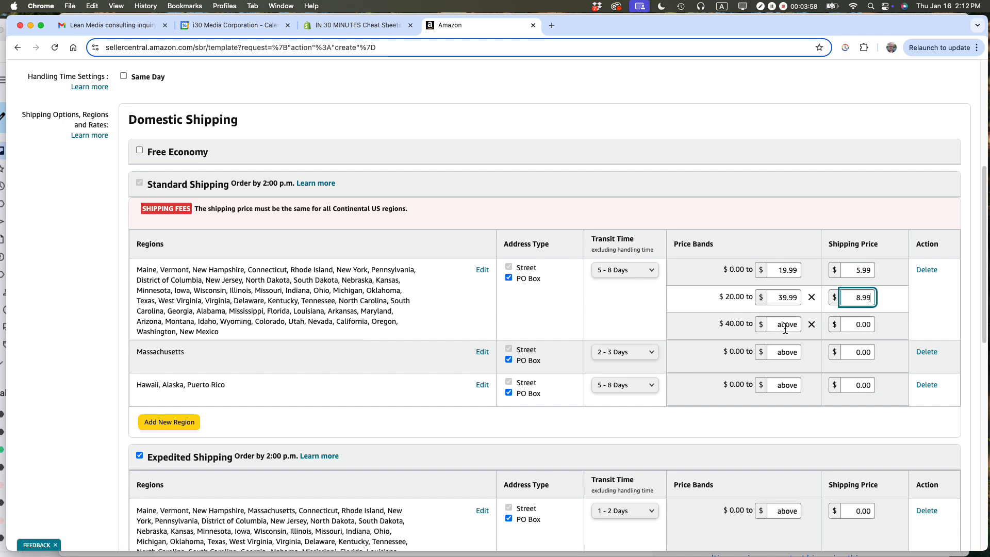
Set the shipping price to $2.99 for the band from $40.00 and above in the multi-state Standard Shipping region
{"action": "left_click", "coordinate": [862, 326]}
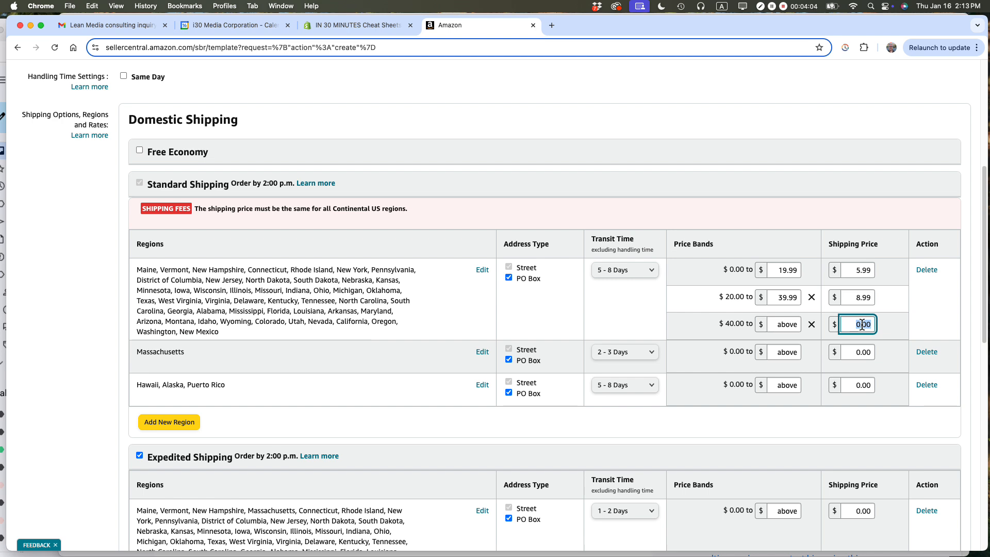
{"action": "type", "text": "2.99"}
{"action": "left_click", "coordinate": [833, 207]}
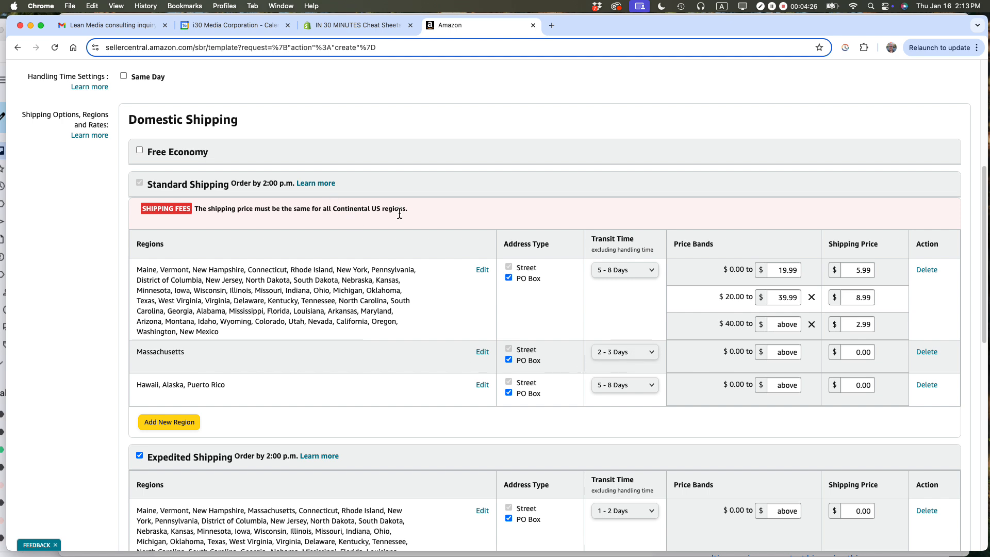
Delete the separate Massachusetts region from Standard Shipping
{"action": "left_click_drag", "start_coordinate": [419, 213], "coordinate": [199, 211]}
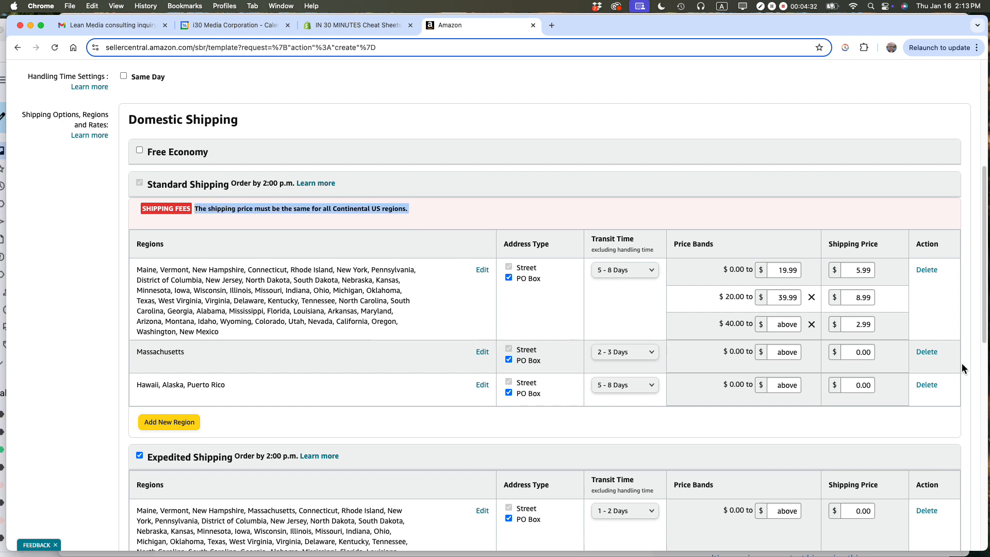
{"action": "left_click", "coordinate": [926, 351]}
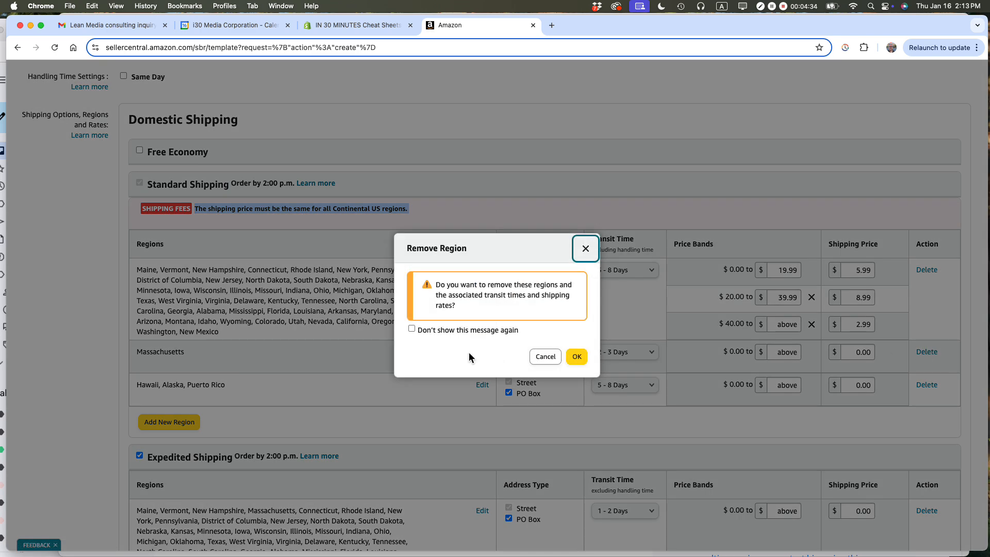
{"action": "left_click", "coordinate": [576, 360]}
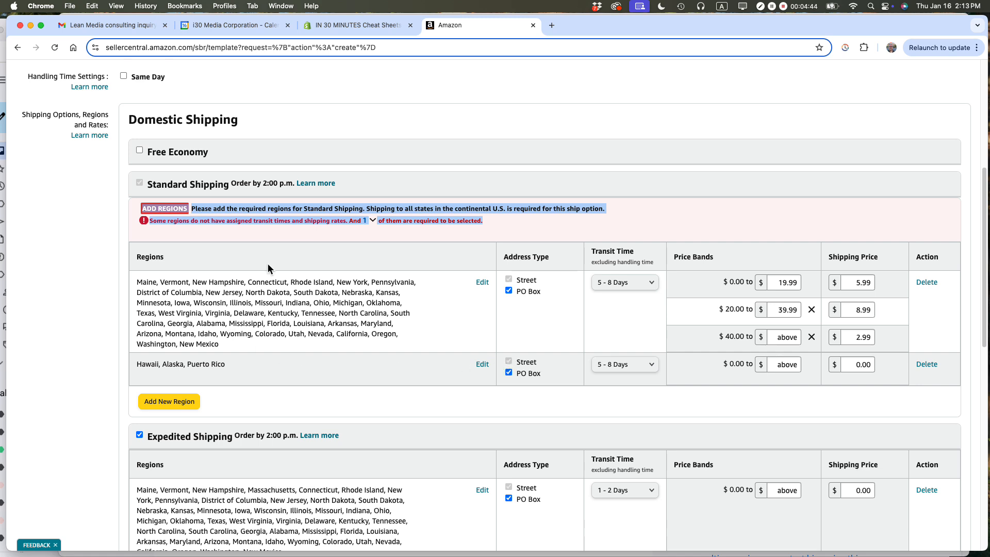
Add Massachusetts back to Standard Shipping as a new region with all its sub-areas selected
{"action": "left_click", "coordinate": [257, 233]}
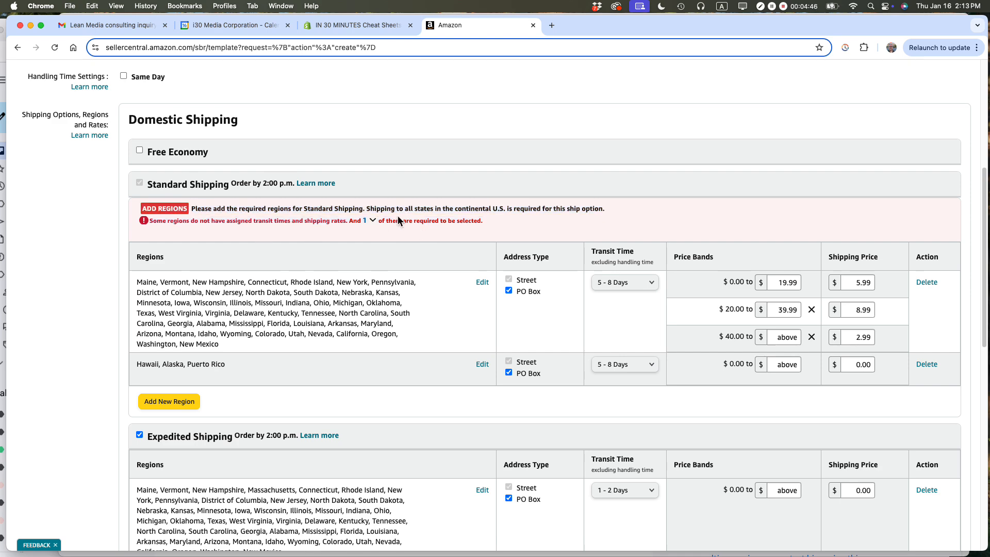
{"action": "left_click", "coordinate": [369, 218]}
{"action": "left_click", "coordinate": [173, 403]}
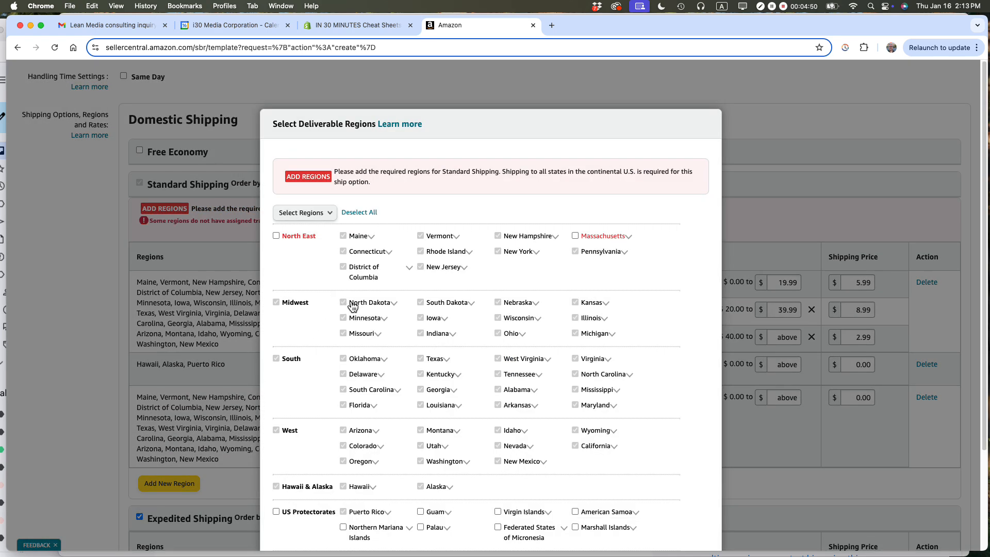
{"action": "left_click", "coordinate": [574, 238]}
{"action": "left_click", "coordinate": [575, 237]}
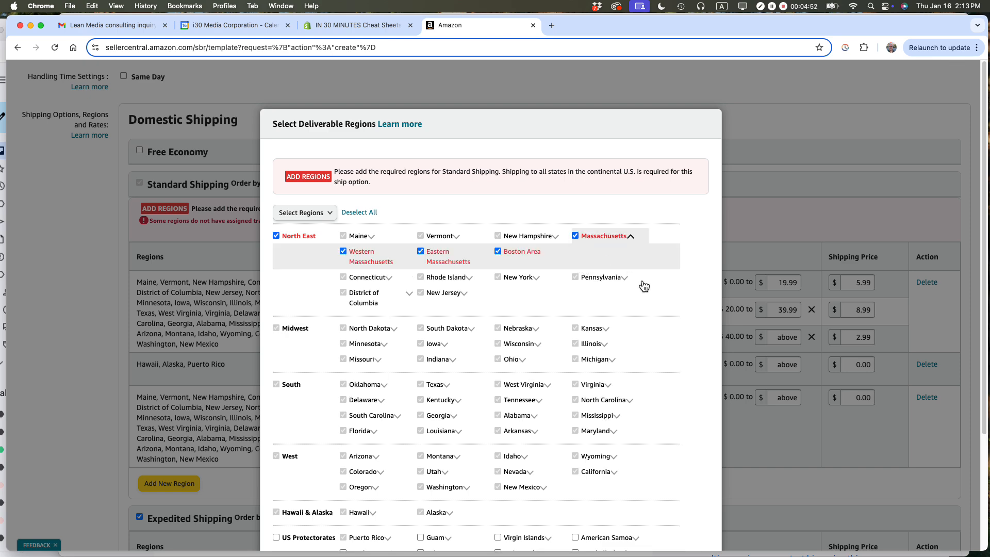
{"action": "scroll", "coordinate": [646, 287], "scroll_direction": "down", "scroll_amount": 5}
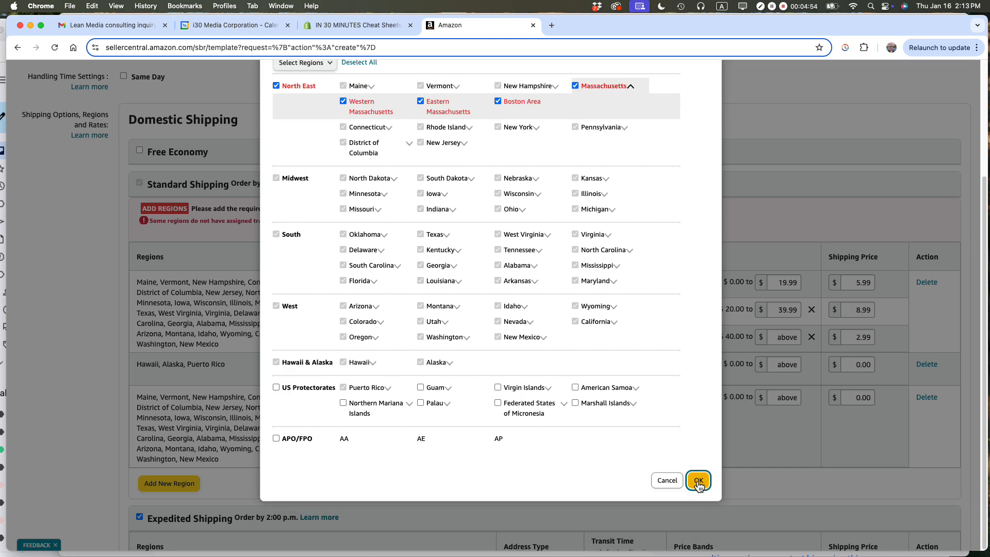
{"action": "left_click", "coordinate": [695, 479]}
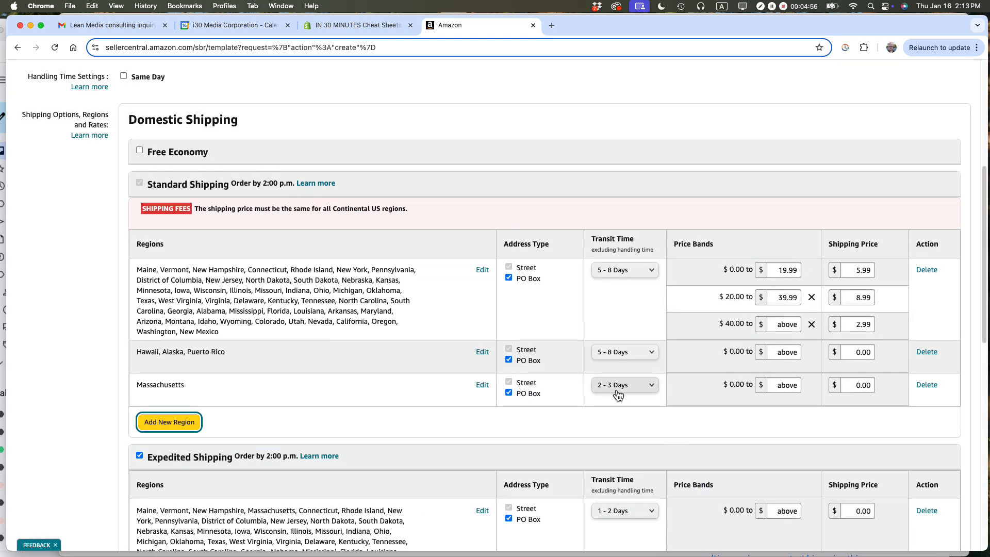
Choose 2 - 3 Days transit for Massachusetts in Standard Shipping and end its first price band at $19.99 with a $5.99 shipping price
{"action": "left_click", "coordinate": [642, 387]}
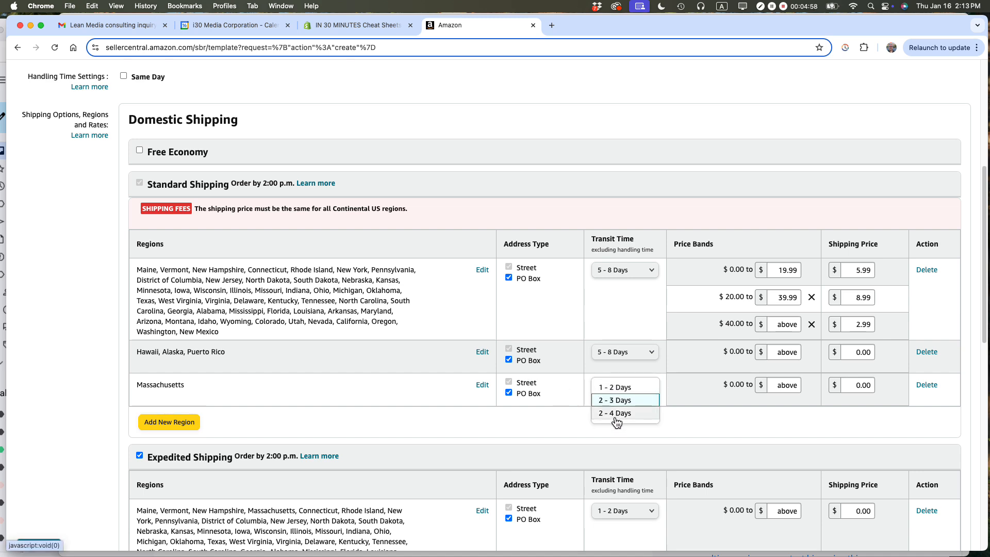
{"action": "left_click", "coordinate": [654, 401]}
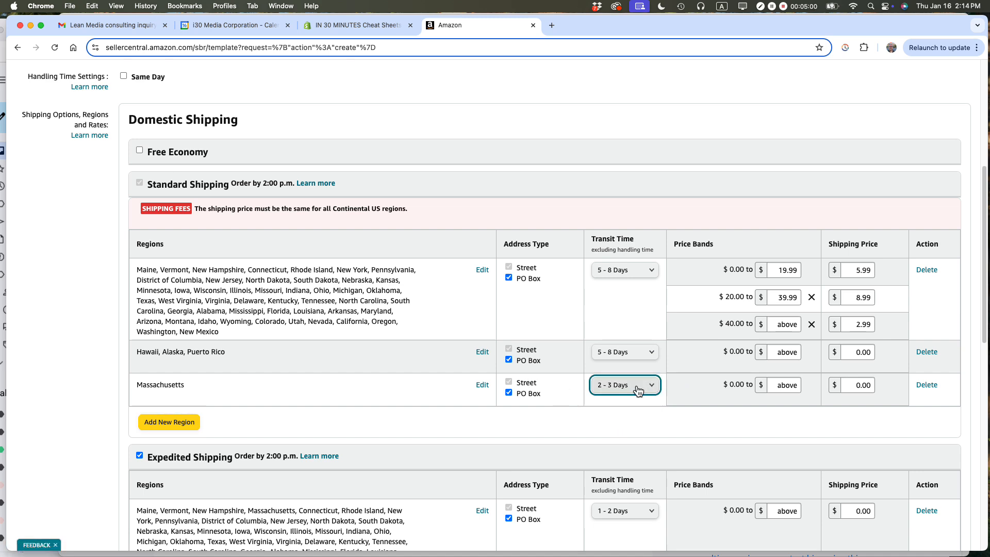
{"action": "double_click", "coordinate": [780, 383]}
{"action": "type", "text": "19.99"}
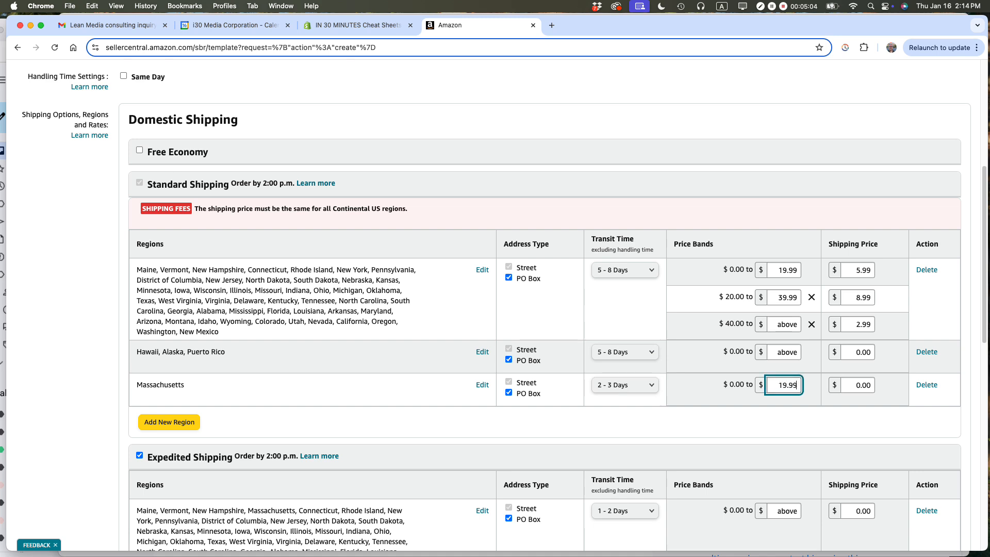
{"action": "double_click", "coordinate": [860, 387]}
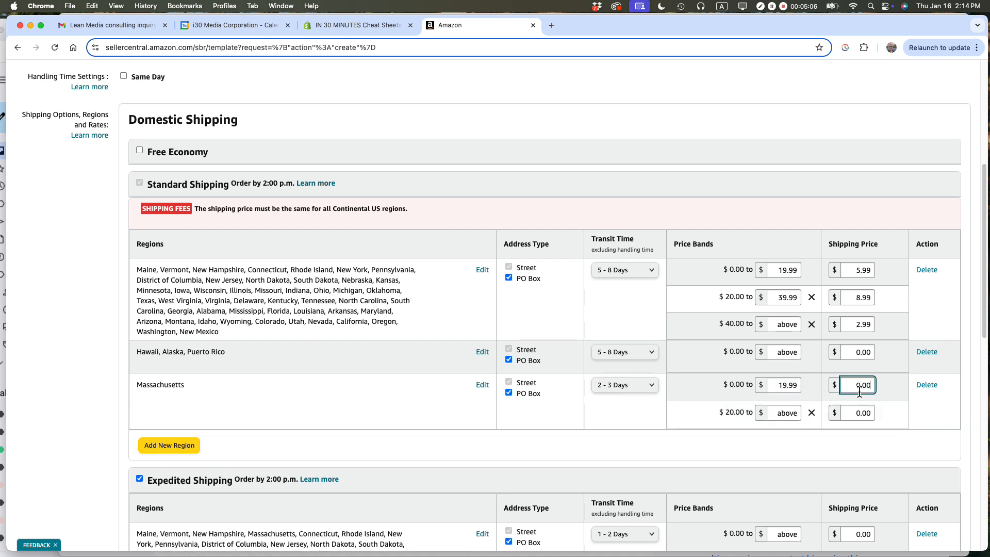
{"action": "type", "text": "5.99"}
End the second Massachusetts price band in Standard Shipping at $39.99 with a shipping price of $8.99
{"action": "double_click", "coordinate": [784, 415]}
{"action": "type", "text": "39.99"}
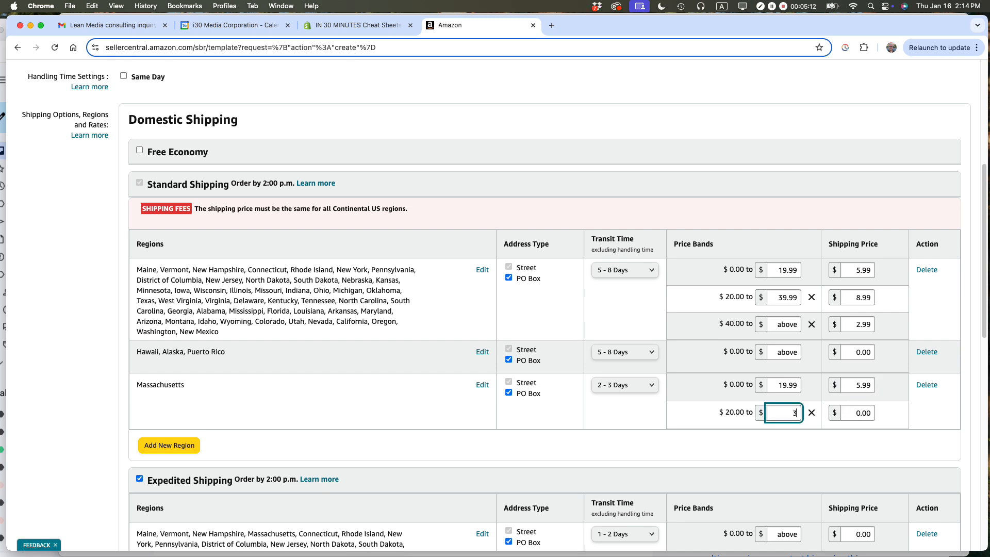
{"action": "left_click", "coordinate": [866, 412]}
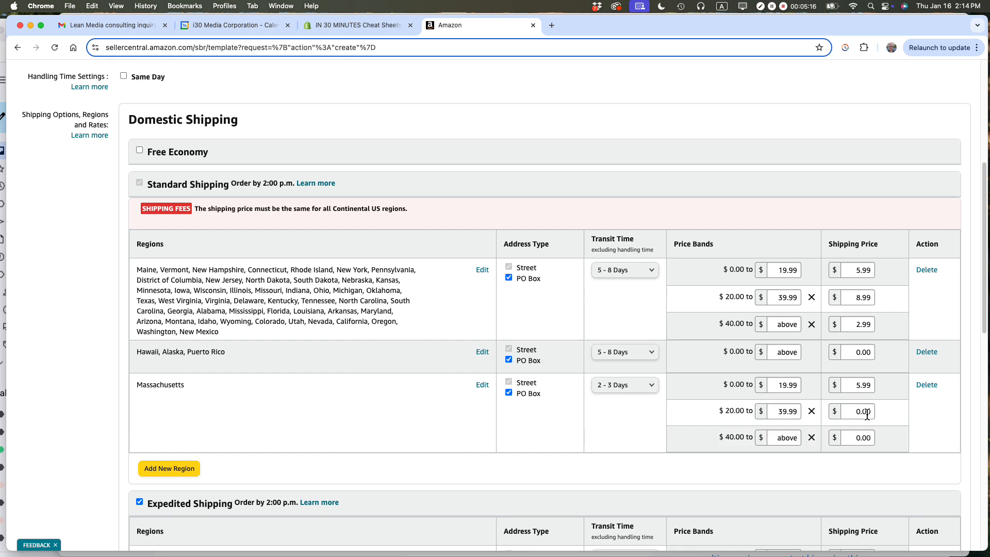
{"action": "double_click", "coordinate": [864, 412]}
{"action": "type", "text": "8.99"}
Set the shipping price to $2.99 for the Massachusetts band from $40.00 and above in Standard Shipping
{"action": "double_click", "coordinate": [785, 438]}
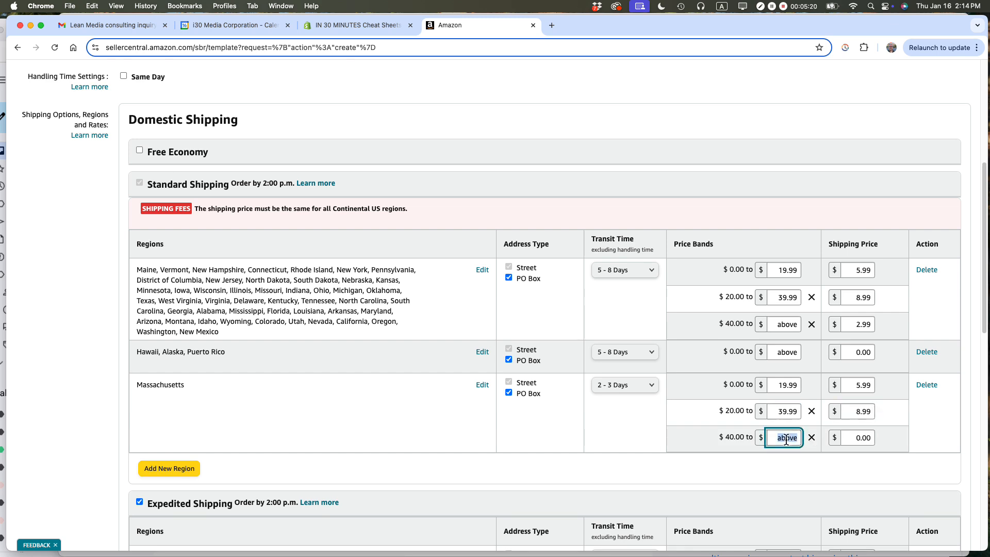
{"action": "double_click", "coordinate": [863, 439]}
{"action": "type", "text": "2.99"}
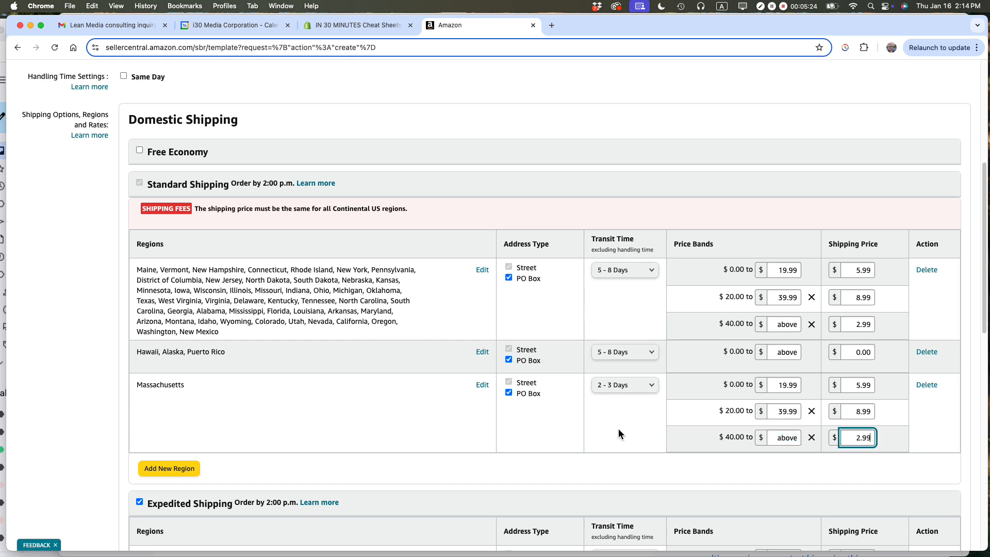
{"action": "left_click", "coordinate": [618, 429]}
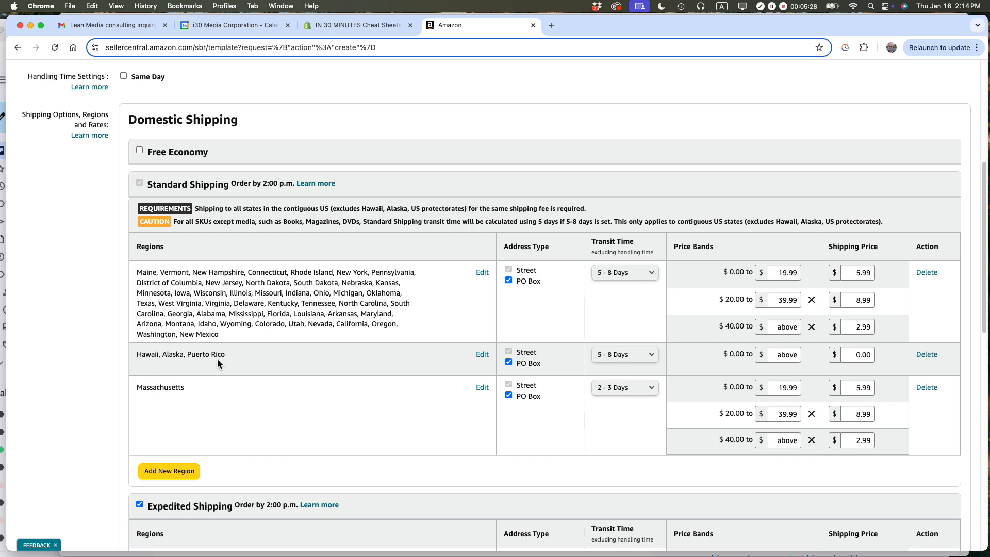
Set the Hawaii, Alaska, Puerto Rico region in Standard Shipping to 7 - 14 Days transit with a $12.99 shipping price
{"action": "left_click", "coordinate": [653, 357]}
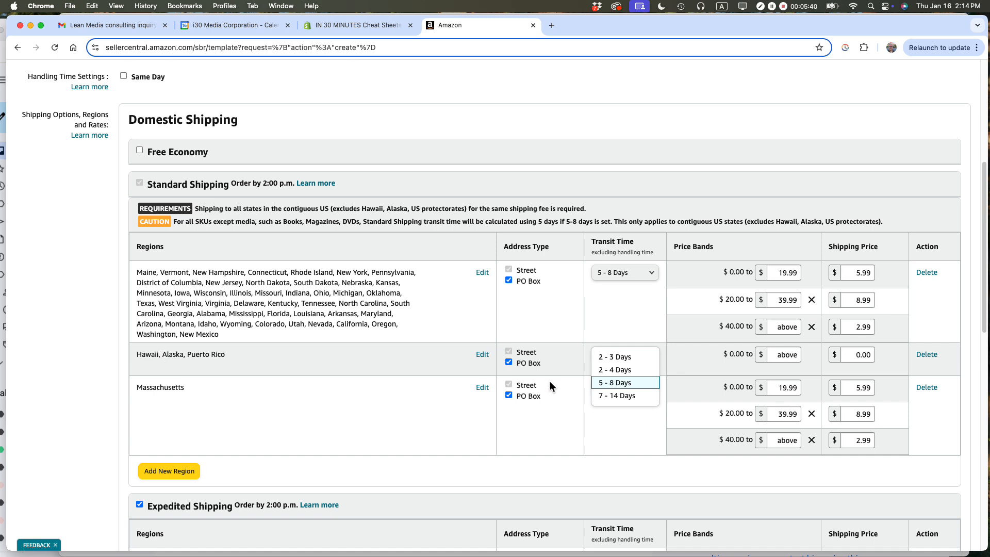
{"action": "left_click", "coordinate": [614, 395]}
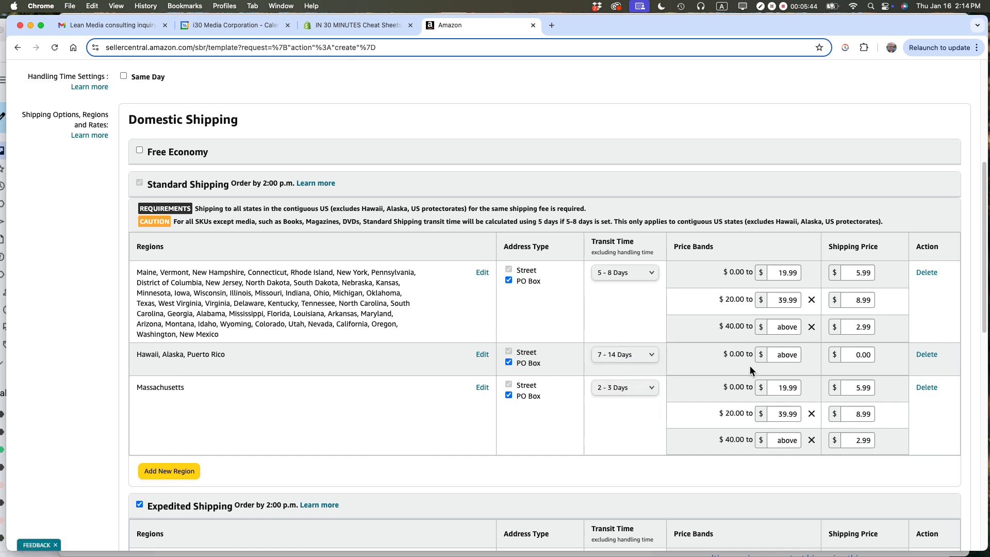
{"action": "double_click", "coordinate": [784, 355]}
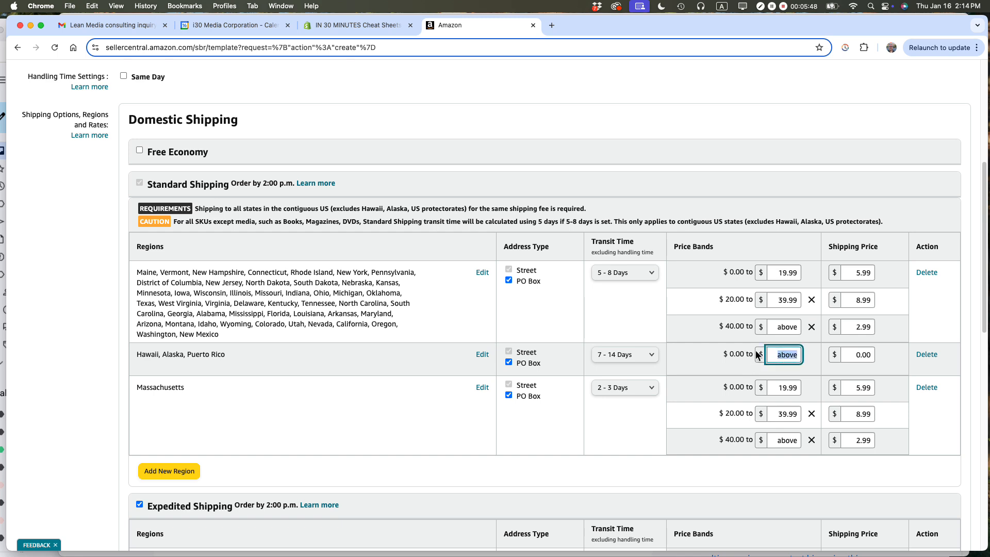
{"action": "double_click", "coordinate": [865, 354]}
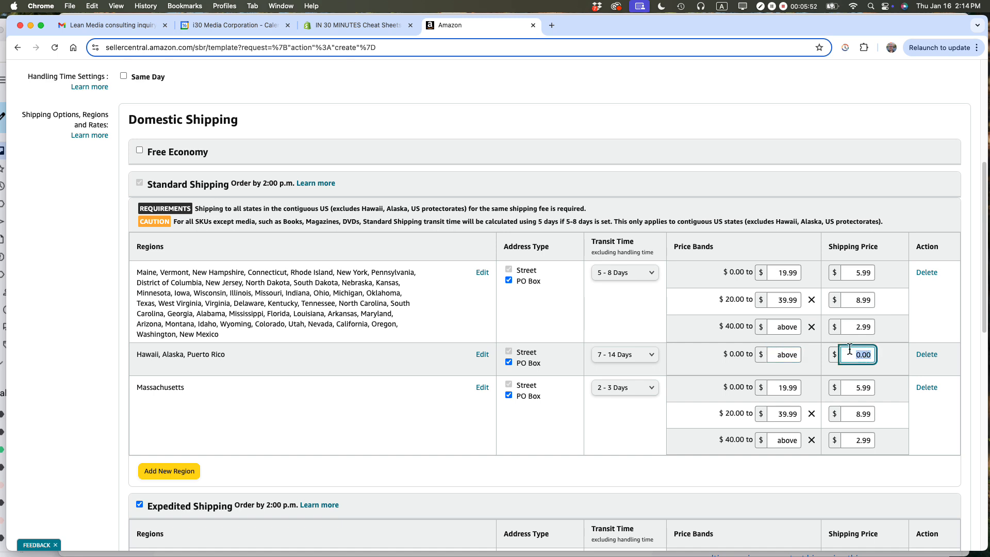
{"action": "type", "text": "12.99"}
{"action": "left_click", "coordinate": [560, 465]}
Set the Expedited Shipping region to 2 - 4 Days transit with a shipping price of $18.99
{"action": "scroll", "coordinate": [555, 451], "scroll_direction": "down", "scroll_amount": 1}
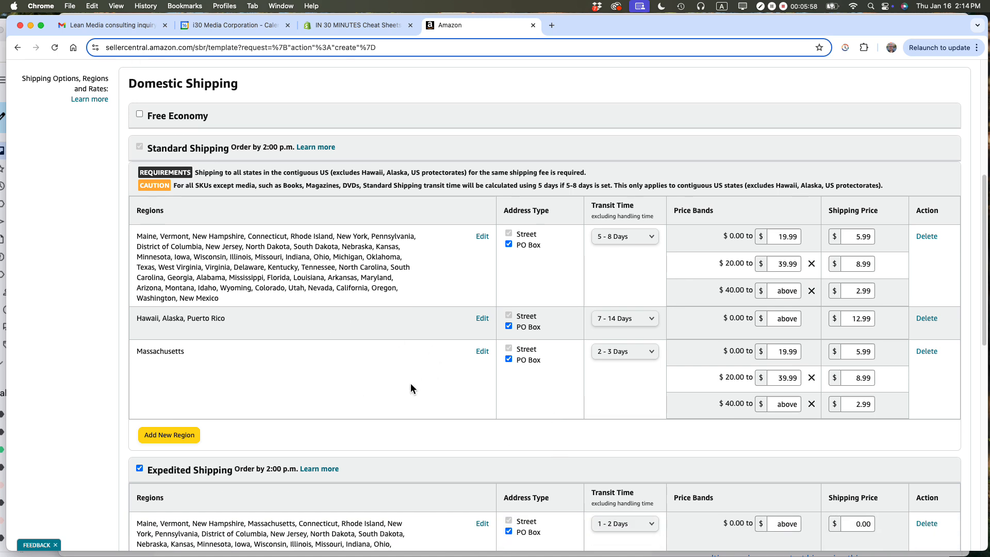
{"action": "scroll", "coordinate": [410, 383], "scroll_direction": "down", "scroll_amount": 4}
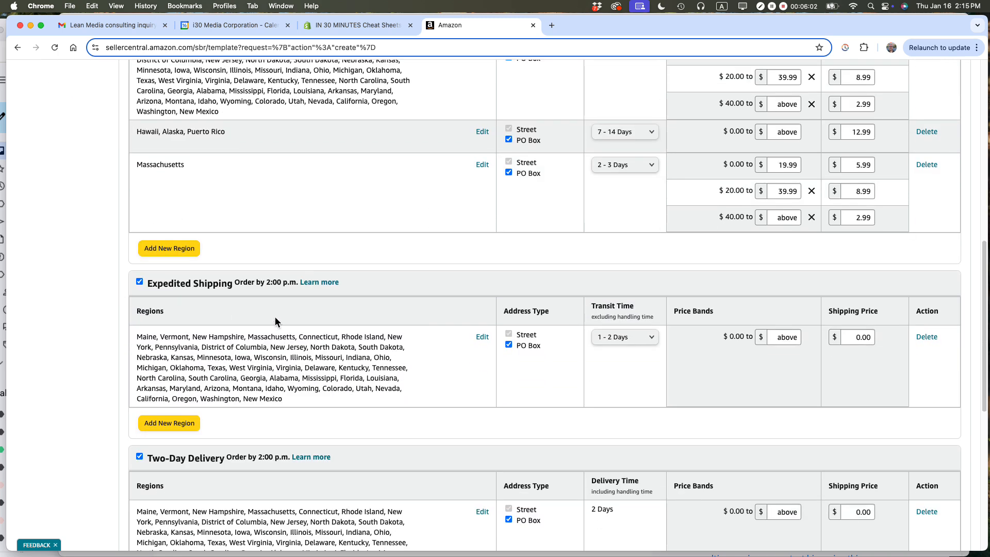
{"action": "scroll", "coordinate": [274, 316], "scroll_direction": "up", "scroll_amount": 3}
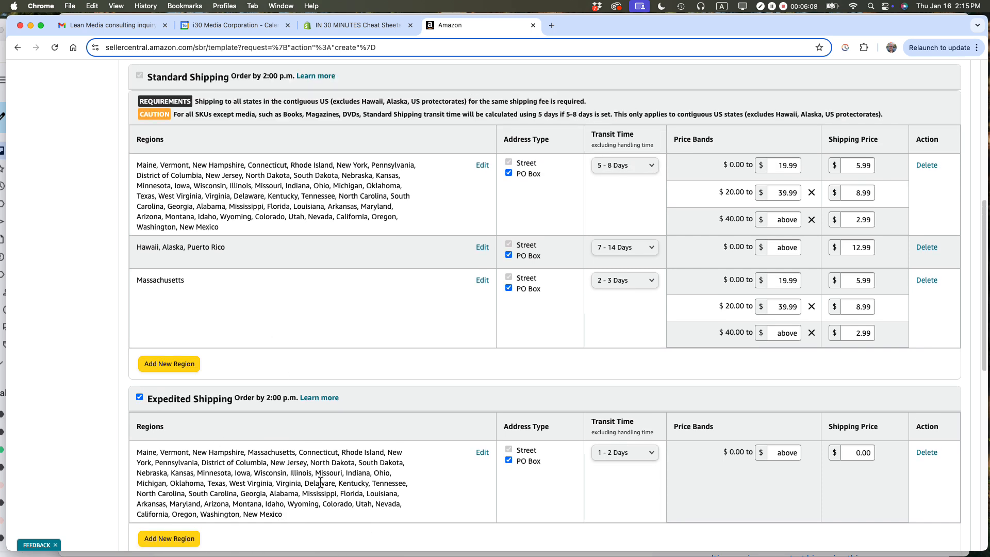
{"action": "left_click", "coordinate": [629, 457]}
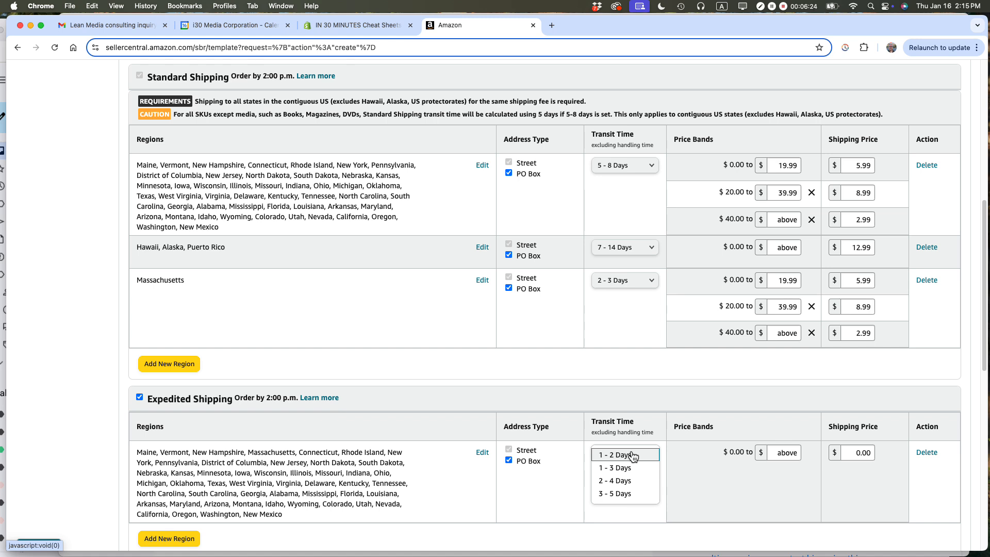
{"action": "left_click", "coordinate": [623, 482]}
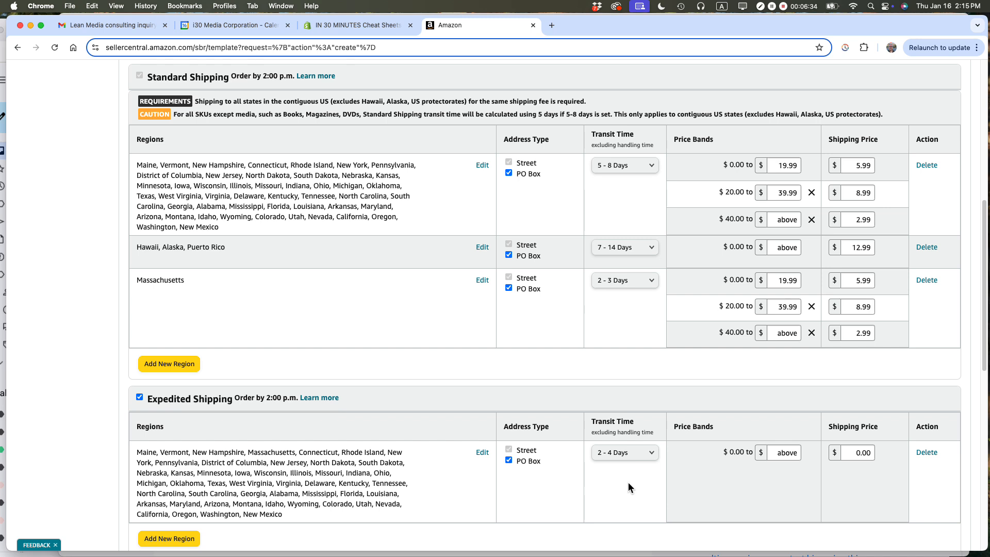
{"action": "double_click", "coordinate": [779, 454]}
{"action": "double_click", "coordinate": [856, 449]}
{"action": "type", "text": "18.99"}
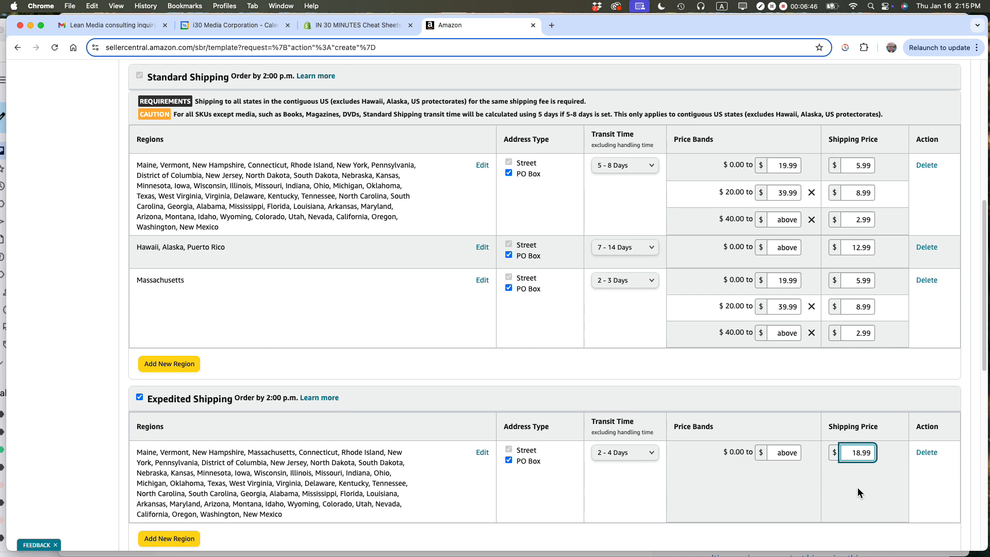
{"action": "left_click", "coordinate": [793, 376]}
End the first Expedited Shipping price band at $19.99 and charge $24.99 for the band from $20.00 and above
{"action": "scroll", "coordinate": [814, 441], "scroll_direction": "down", "scroll_amount": 3}
{"action": "scroll", "coordinate": [815, 446], "scroll_direction": "down", "scroll_amount": 3}
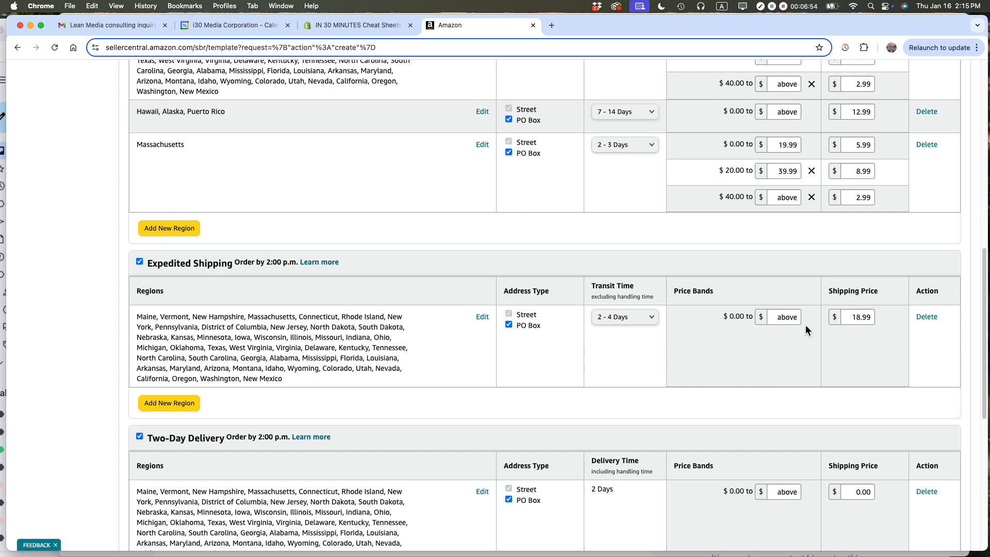
{"action": "double_click", "coordinate": [784, 316]}
{"action": "type", "text": "19.99"}
{"action": "left_click", "coordinate": [850, 316]}
{"action": "double_click", "coordinate": [787, 357]}
{"action": "double_click", "coordinate": [867, 358]}
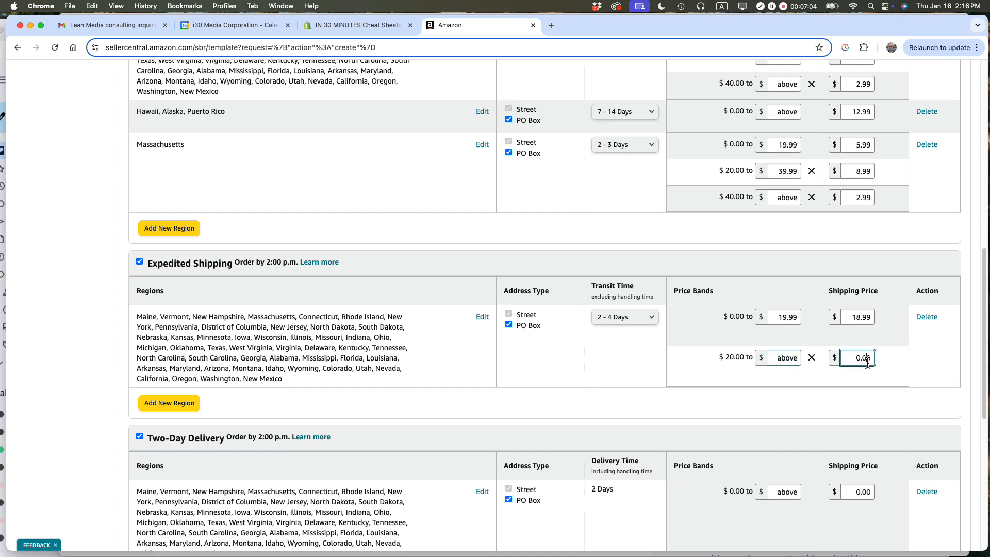
{"action": "type", "text": "24.99"}
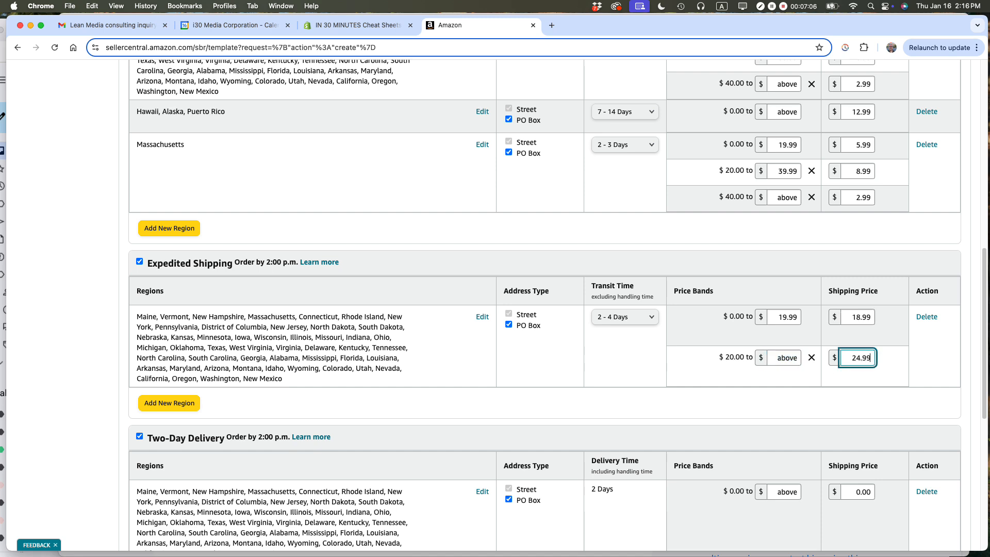
{"action": "left_click", "coordinate": [849, 395]}
Disable Two-Day Delivery for the shipping template and accept its removal
{"action": "scroll", "coordinate": [546, 369], "scroll_direction": "down", "scroll_amount": 3}
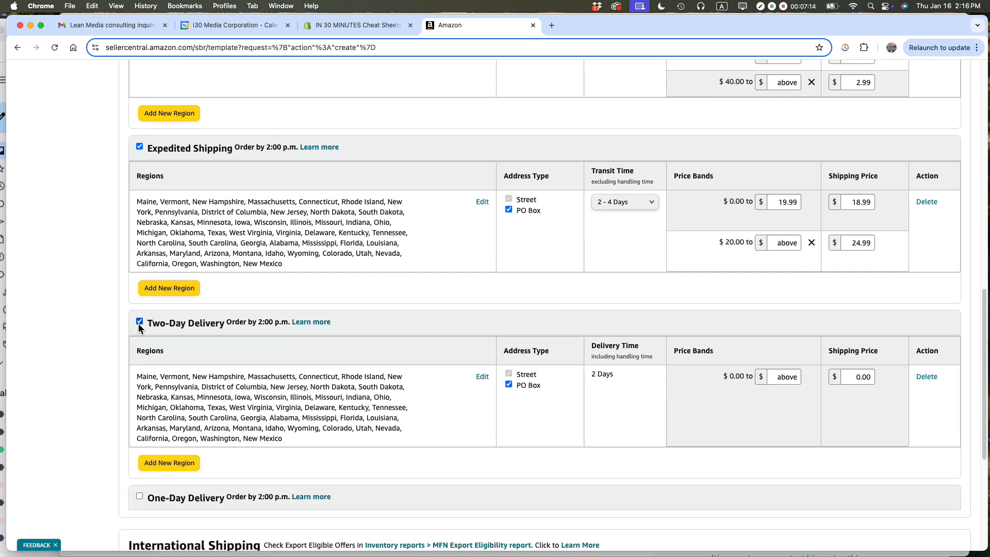
{"action": "left_click", "coordinate": [139, 322]}
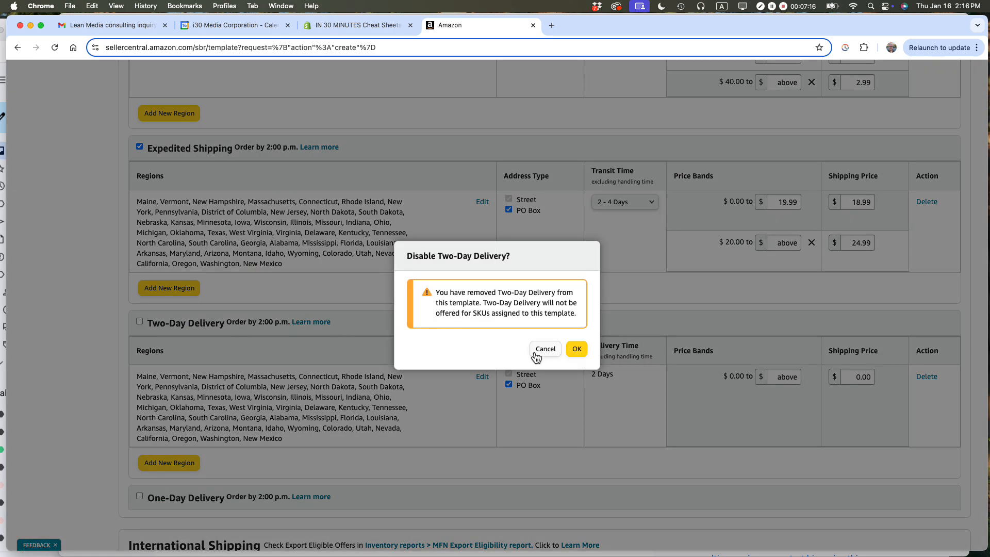
{"action": "left_click", "coordinate": [573, 348]}
Review the domestic regions, price bands and shipping prices, and save the shipping template
{"action": "scroll", "coordinate": [586, 347], "scroll_direction": "up", "scroll_amount": 1}
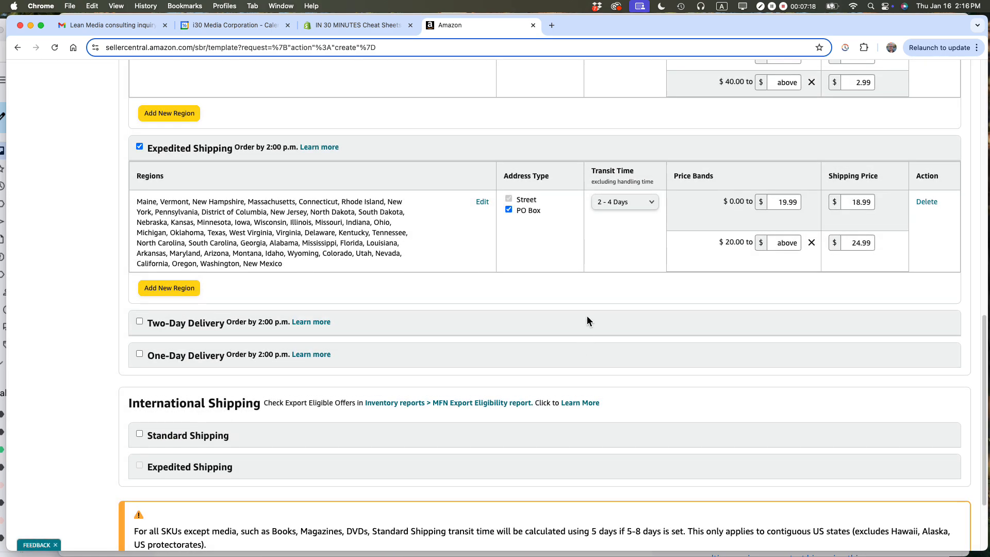
{"action": "scroll", "coordinate": [587, 313], "scroll_direction": "up", "scroll_amount": 10}
{"action": "scroll", "coordinate": [586, 312], "scroll_direction": "down", "scroll_amount": 6}
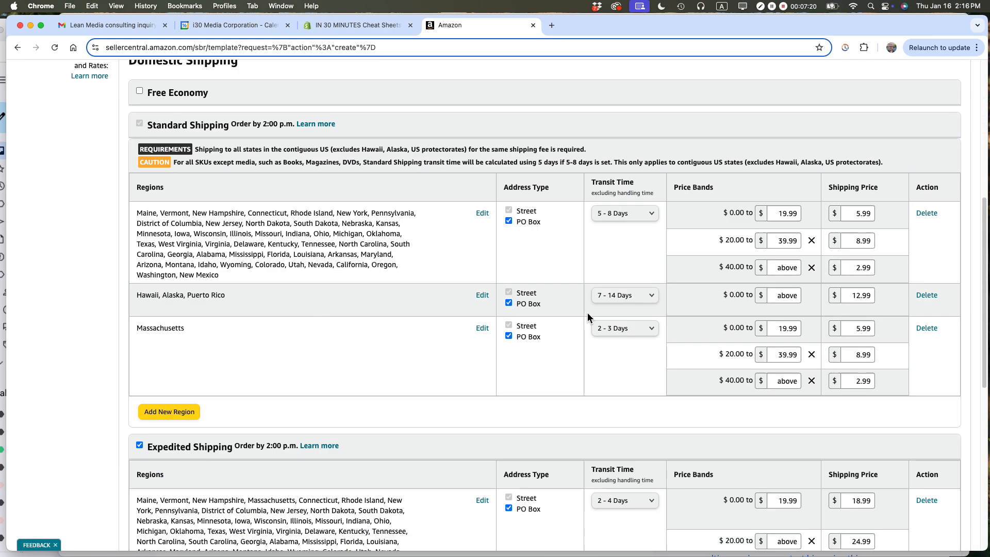
{"action": "scroll", "coordinate": [587, 312], "scroll_direction": "up", "scroll_amount": 1}
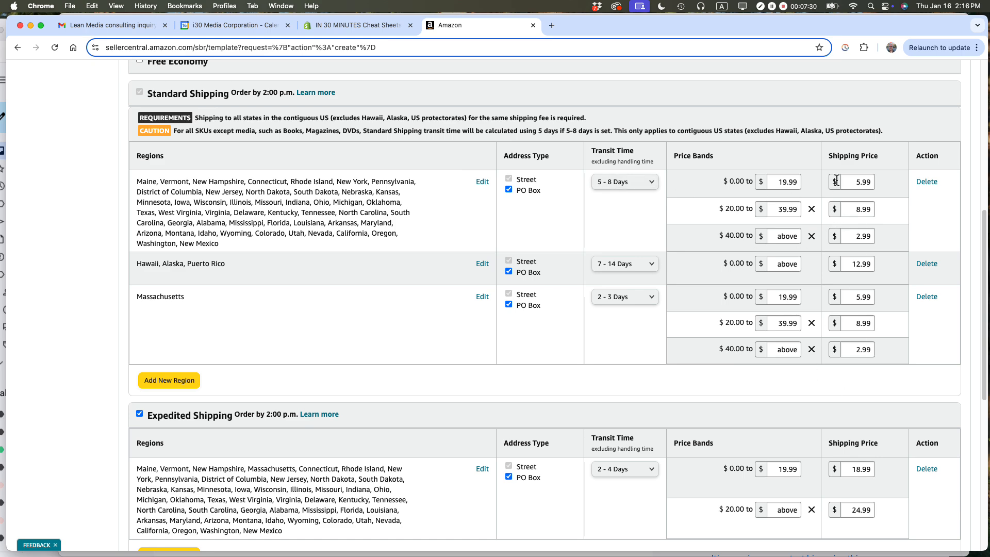
{"action": "scroll", "coordinate": [714, 361], "scroll_direction": "down", "scroll_amount": 5}
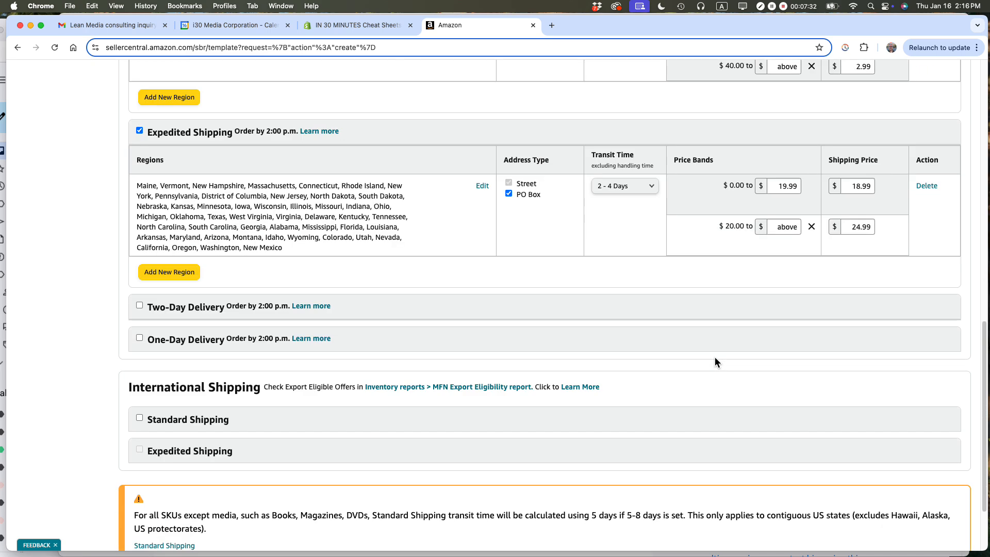
{"action": "scroll", "coordinate": [715, 360], "scroll_direction": "down", "scroll_amount": 2}
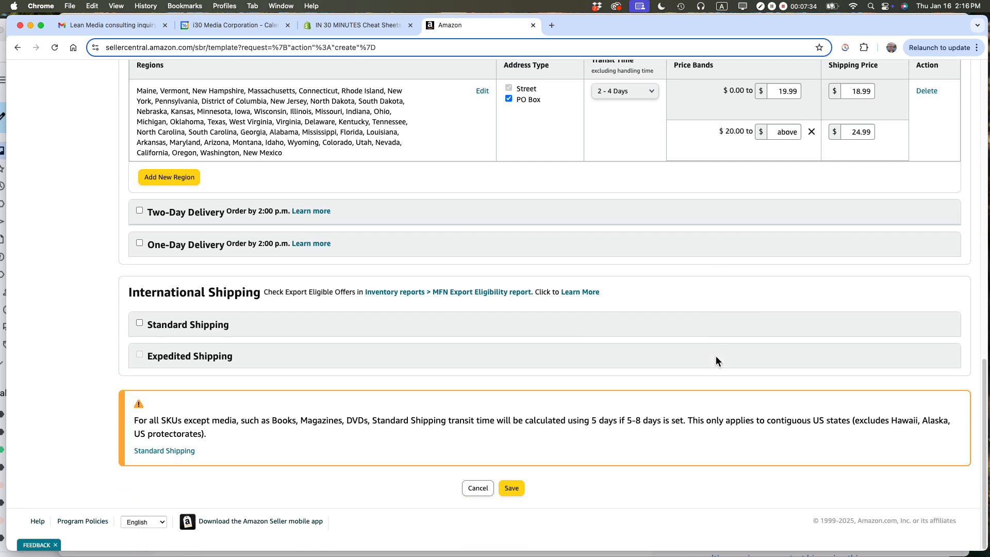
{"action": "left_click", "coordinate": [511, 489]}
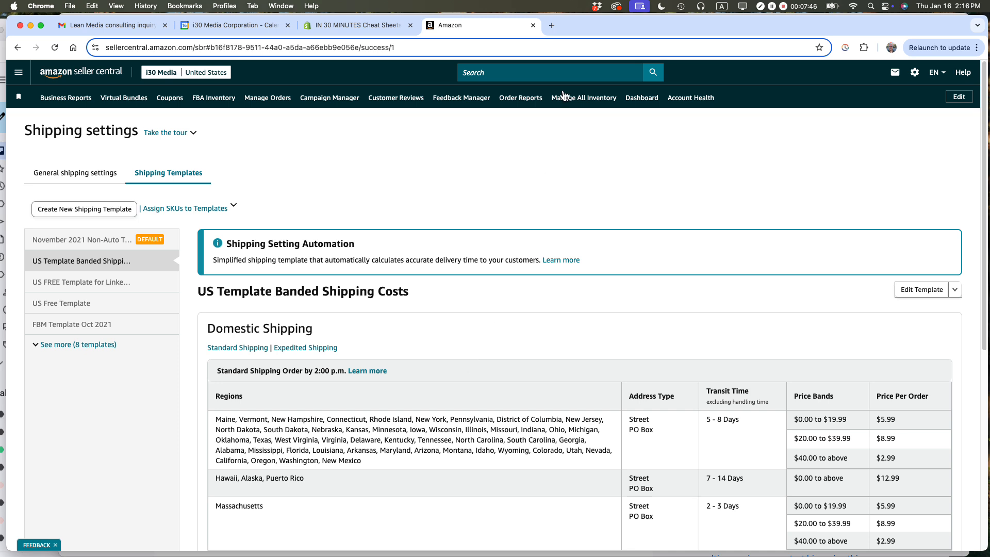
Go to the full inventory list and filter it to listings fulfilled by Merchant
{"action": "left_click", "coordinate": [590, 97]}
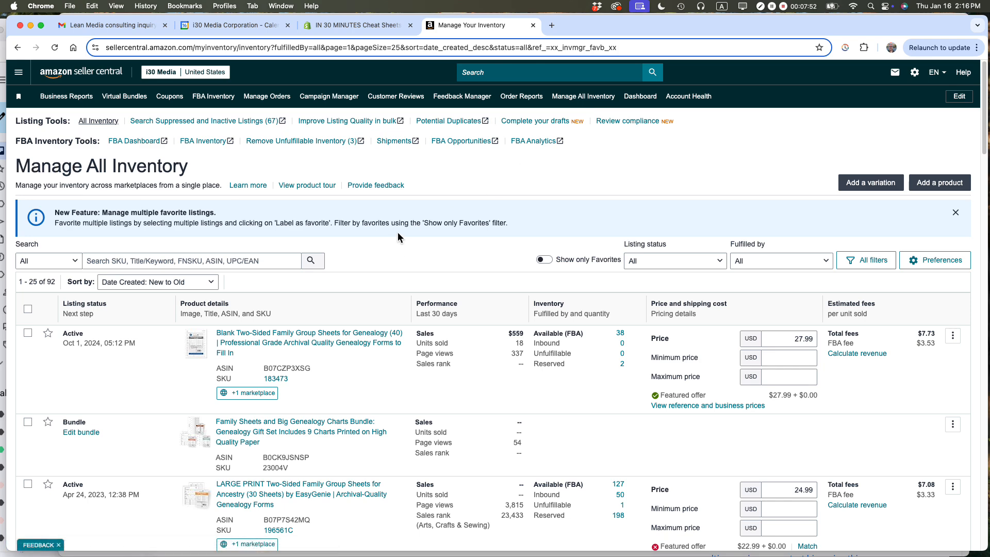
{"action": "left_click", "coordinate": [773, 263]}
{"action": "left_click", "coordinate": [742, 332]}
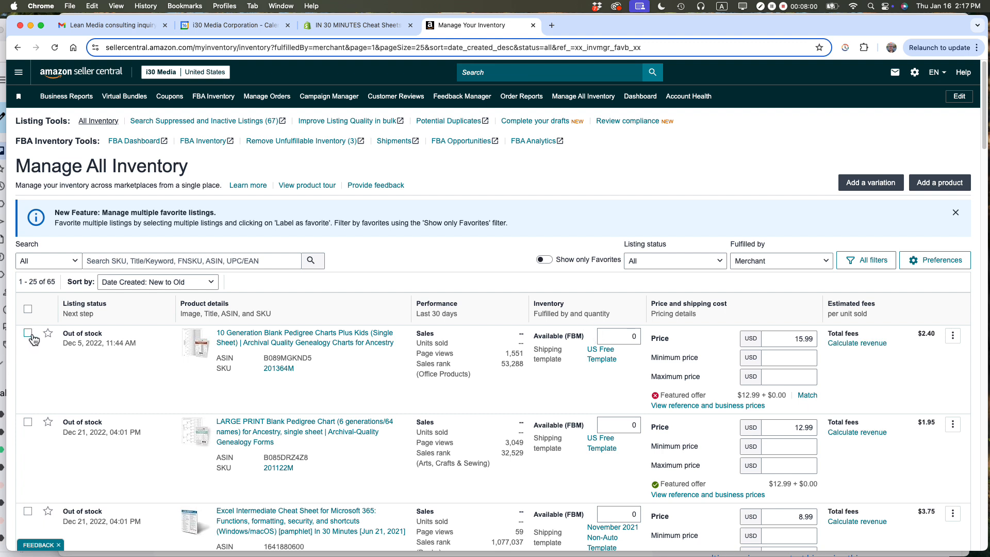
View the US Free Template assigned to the 10 Generation Blank Pedigree Charts listing and return to the inventory list
{"action": "left_click", "coordinate": [603, 357]}
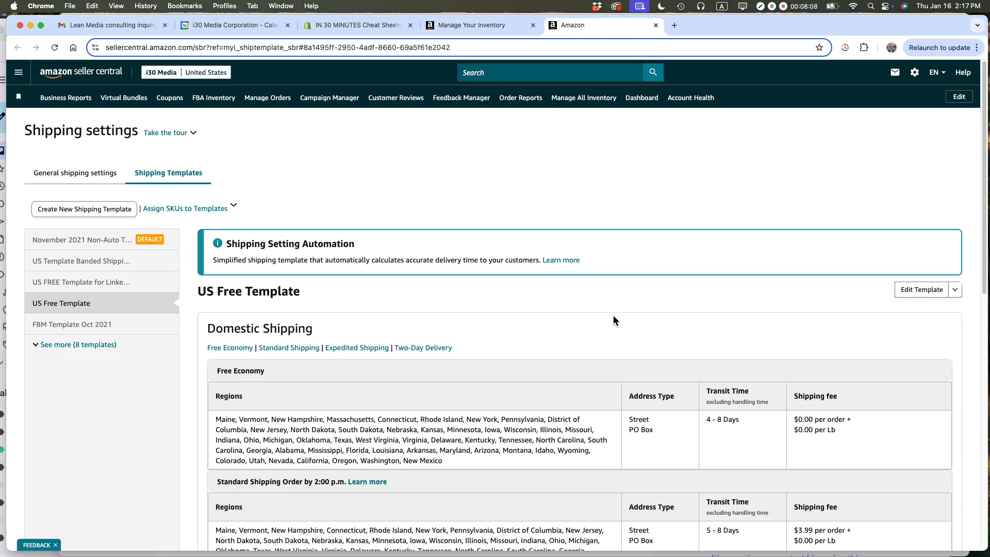
{"action": "left_click", "coordinate": [655, 25]}
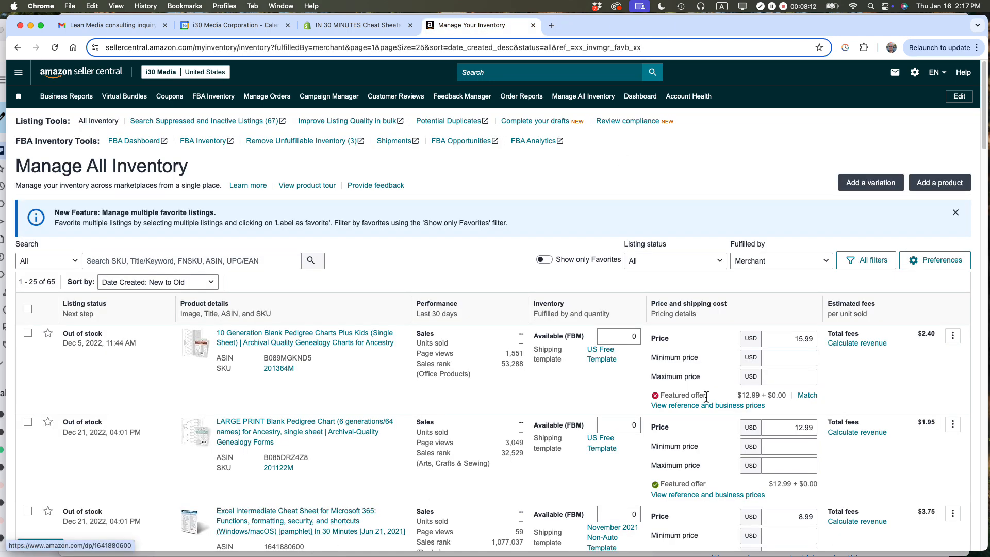
Change the shipping template of the 10 Generation Blank Pedigree Charts listing to US Template Banded Shipping Costs
{"action": "left_click", "coordinate": [953, 337]}
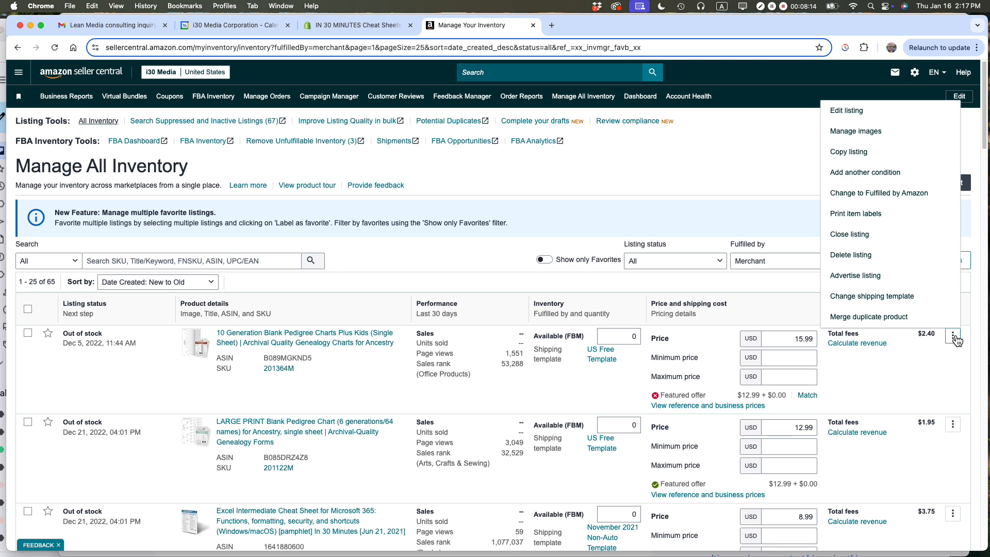
{"action": "left_click", "coordinate": [892, 296]}
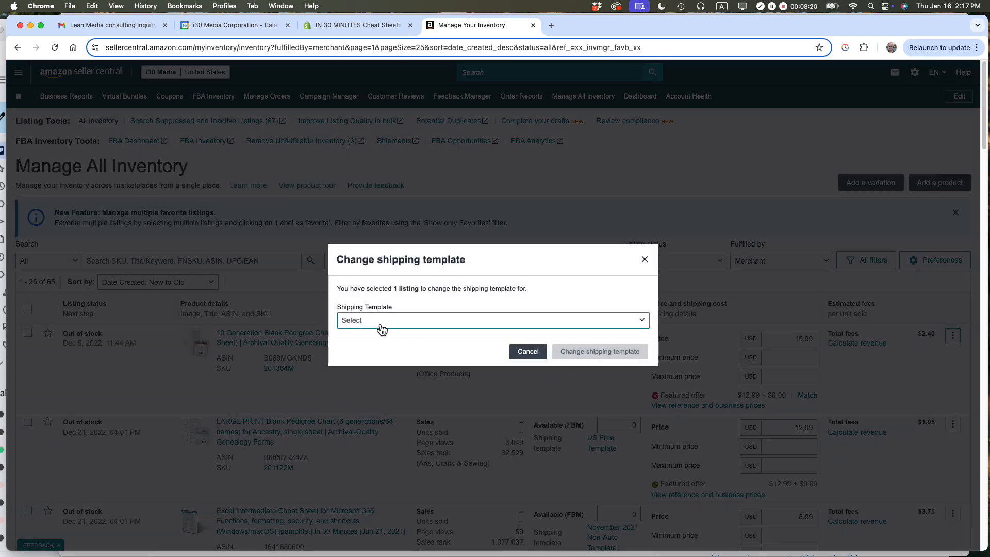
{"action": "left_click", "coordinate": [381, 329]}
{"action": "scroll", "coordinate": [421, 389], "scroll_direction": "down", "scroll_amount": 3}
{"action": "scroll", "coordinate": [422, 389], "scroll_direction": "down", "scroll_amount": 2}
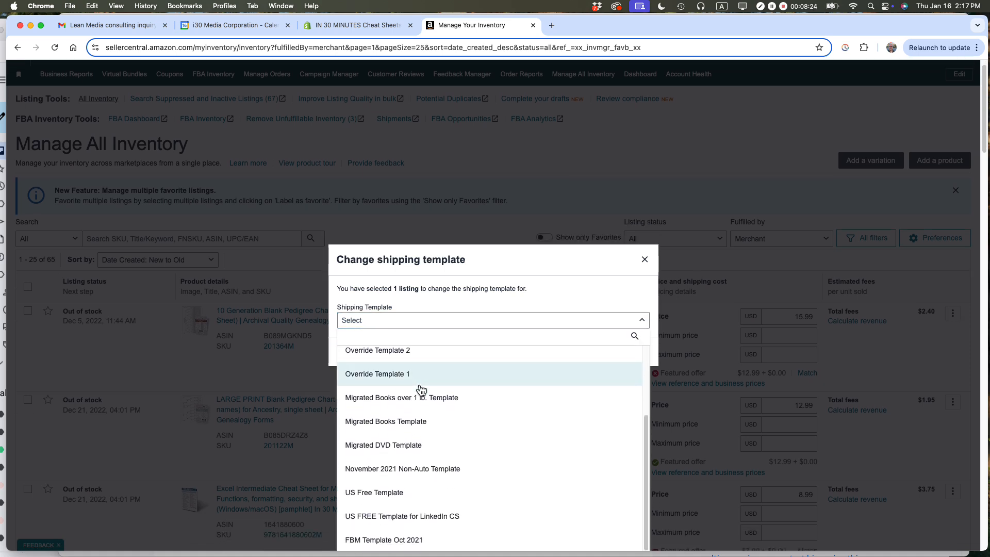
{"action": "scroll", "coordinate": [411, 448], "scroll_direction": "up", "scroll_amount": 3}
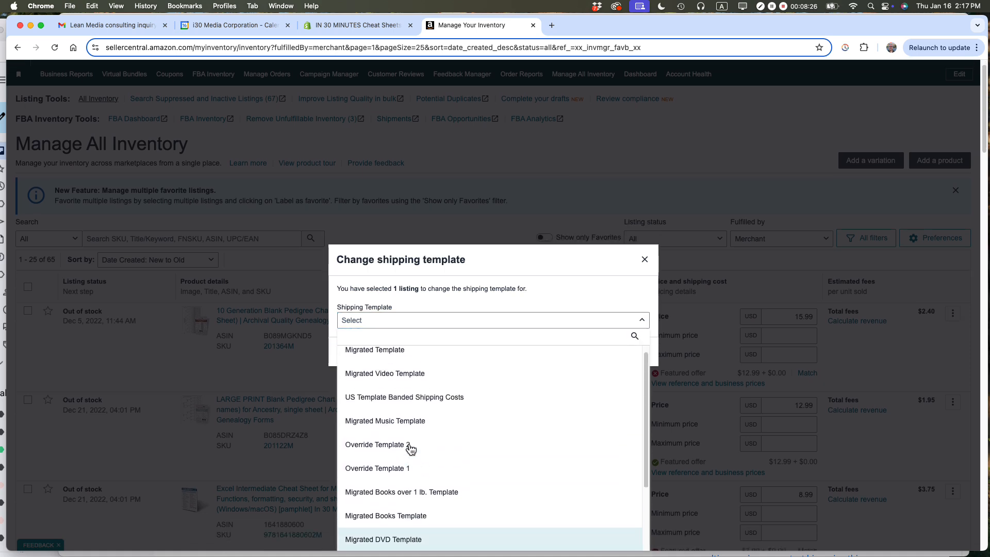
{"action": "scroll", "coordinate": [411, 447], "scroll_direction": "up", "scroll_amount": 2}
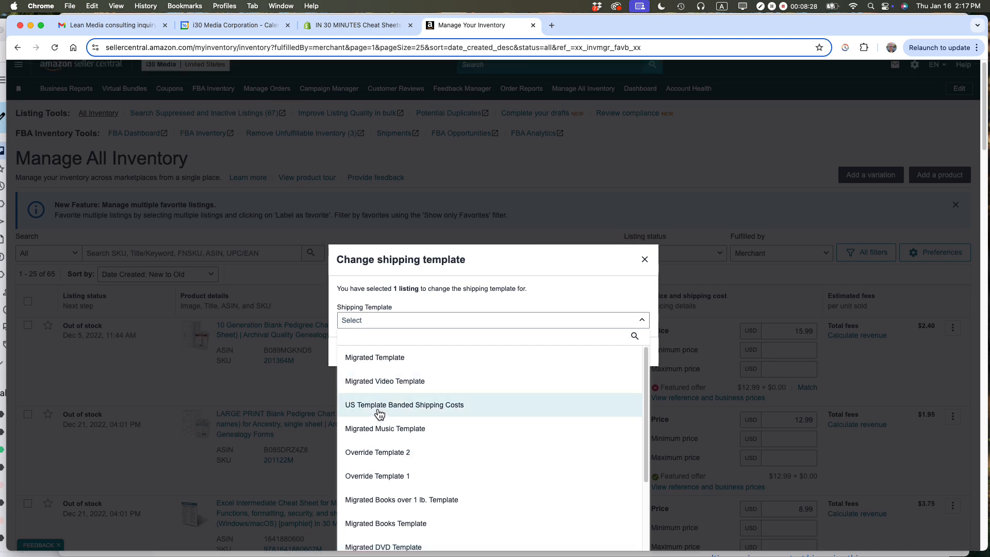
{"action": "left_click", "coordinate": [379, 412]}
{"action": "left_click", "coordinate": [612, 355]}
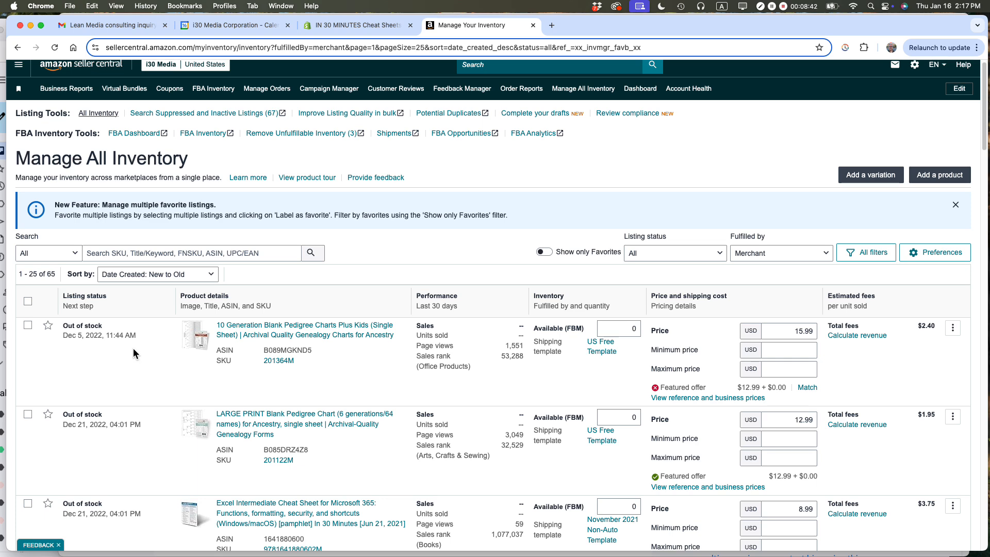
Switch to Safari and look through the latest posts on the Lean Media blog page
{"action": "key", "text": "super+Tab"}
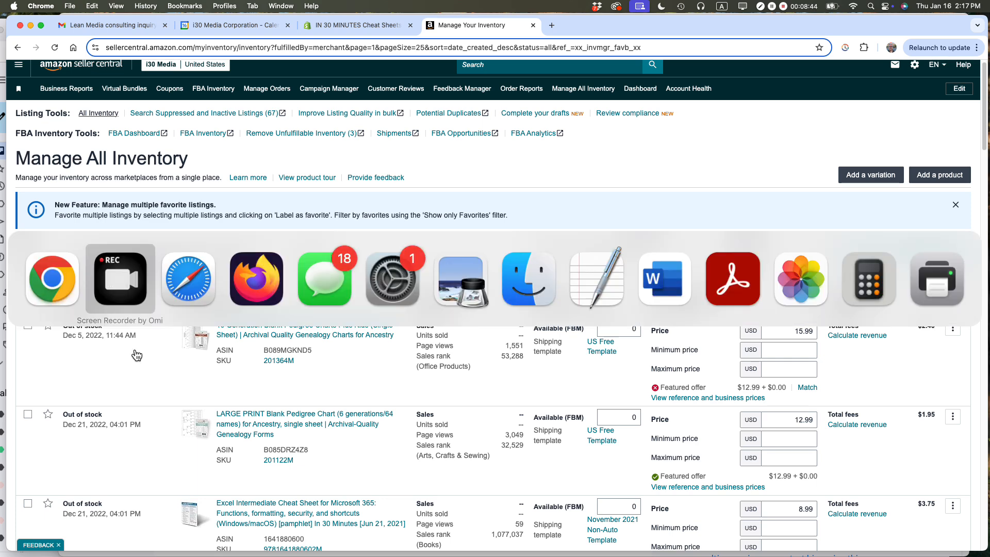
{"action": "key", "text": "super+Tab"}
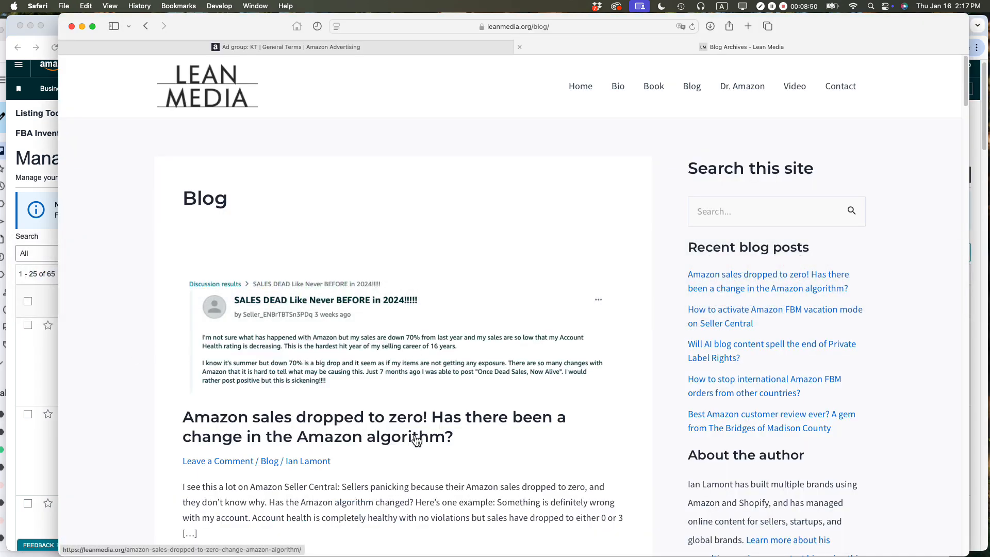
{"action": "scroll", "coordinate": [412, 346], "scroll_direction": "down", "scroll_amount": 20}
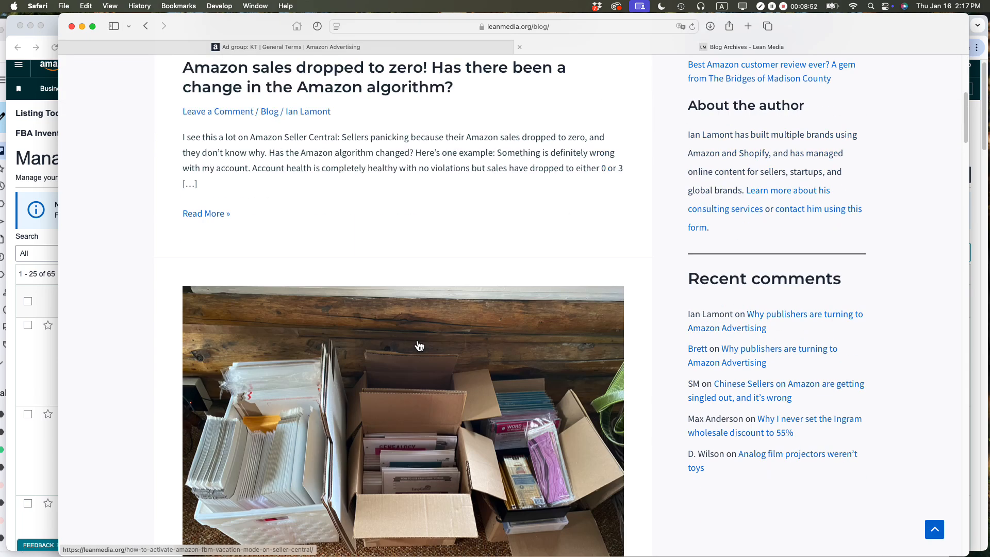
{"action": "scroll", "coordinate": [479, 286], "scroll_direction": "up", "scroll_amount": 20}
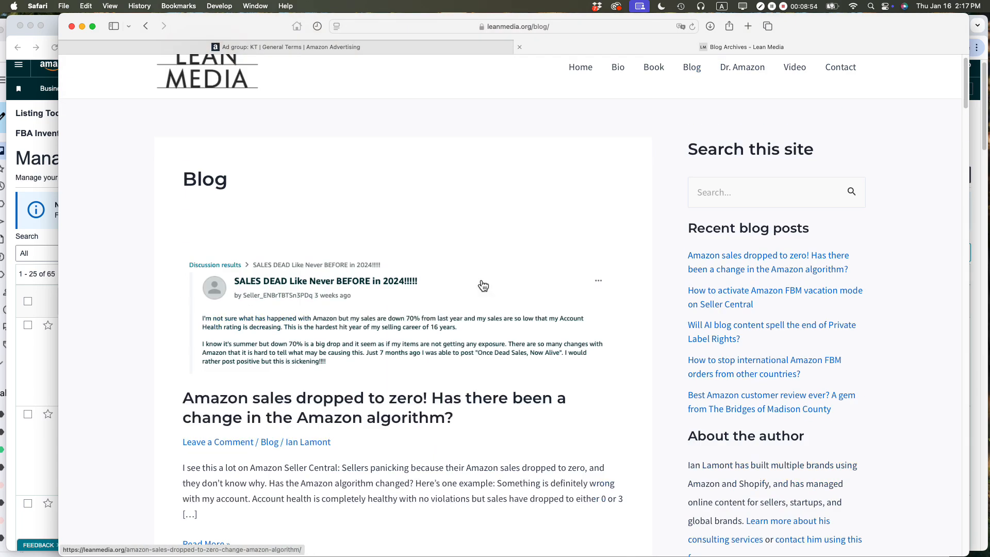